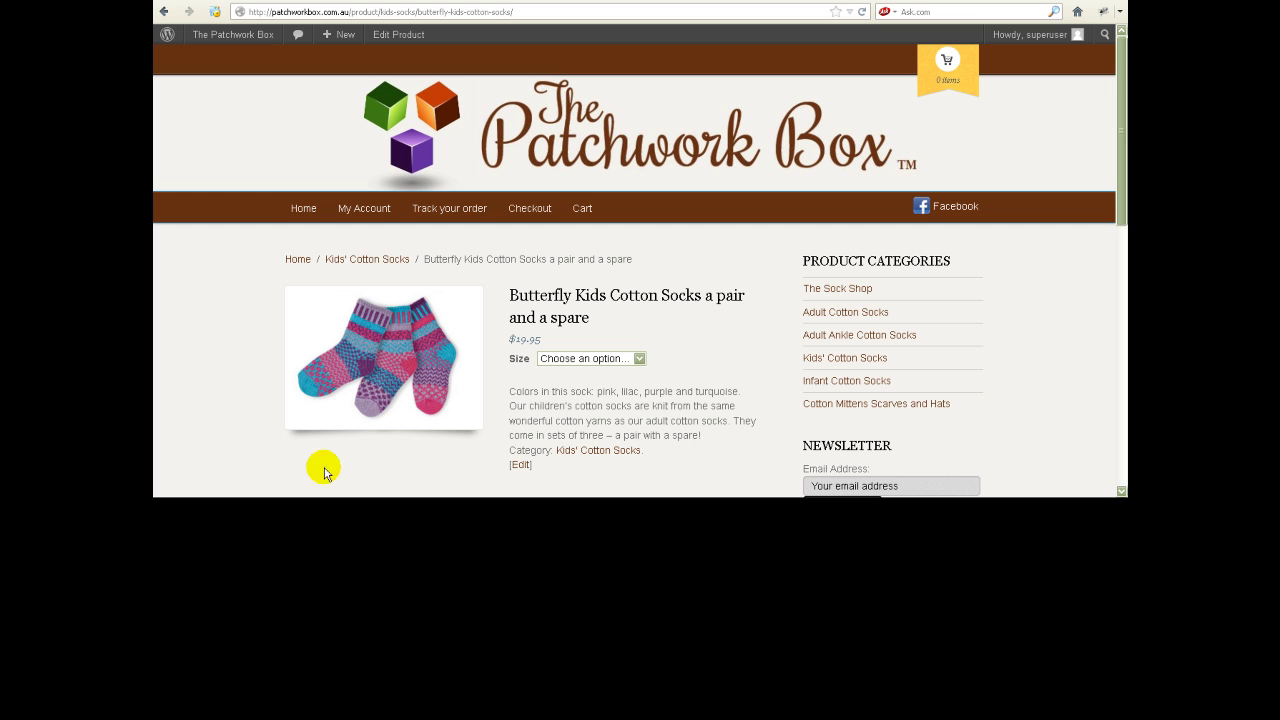
Step: Check the size options offered on the Butterfly Kids Cotton Socks product page
click(642, 364)
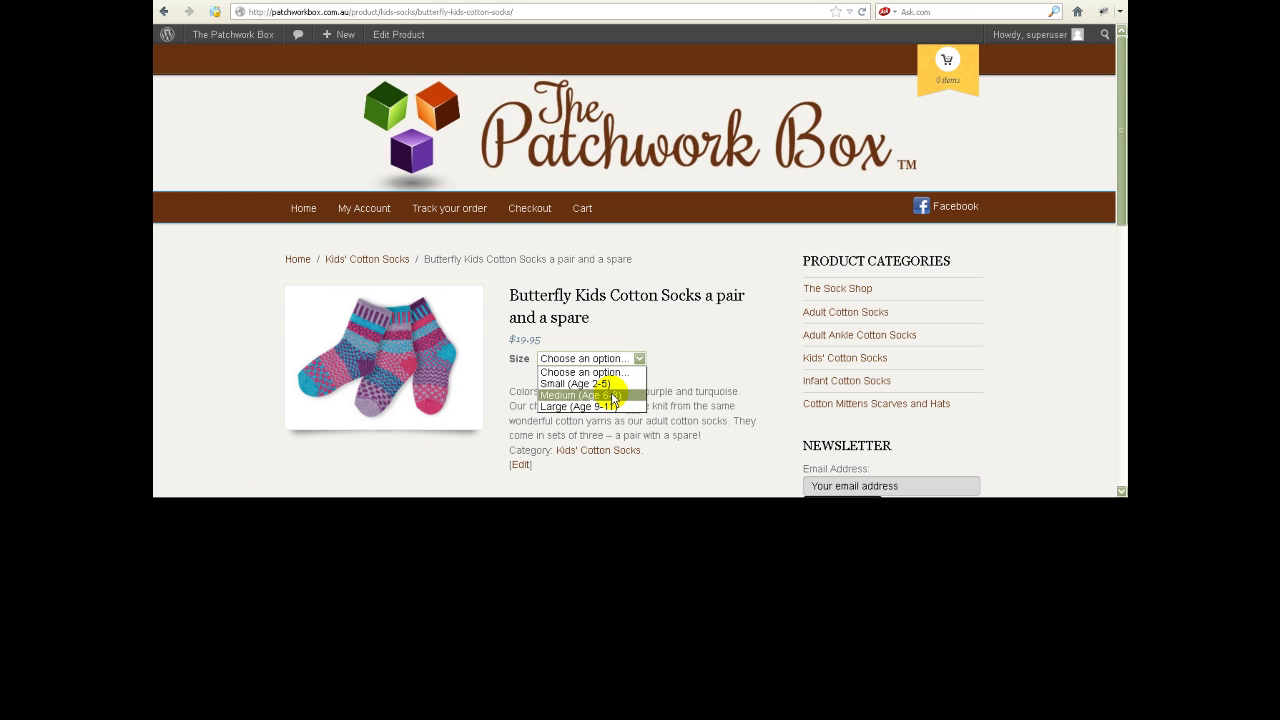
click(686, 363)
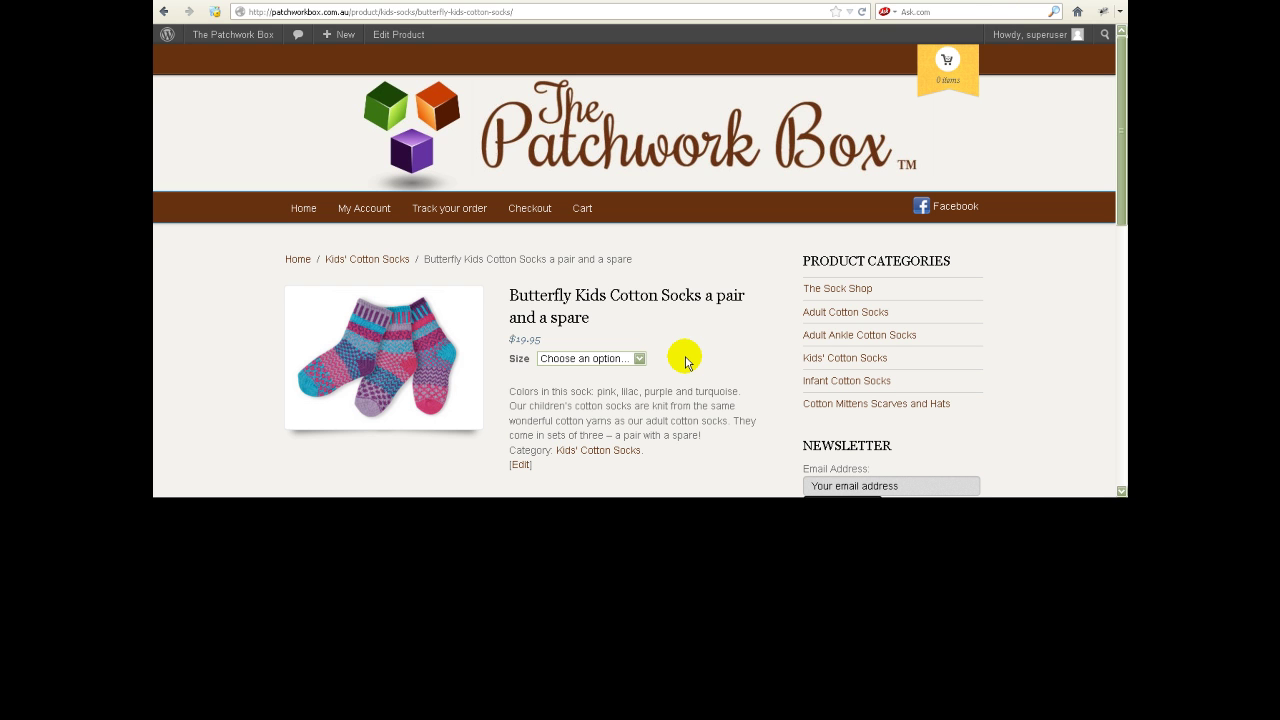
Step: Duplicate the Butterfly Kids Cotton Socks product and retitle the copy with a first name followed by "Testing"
key(alt+Left)
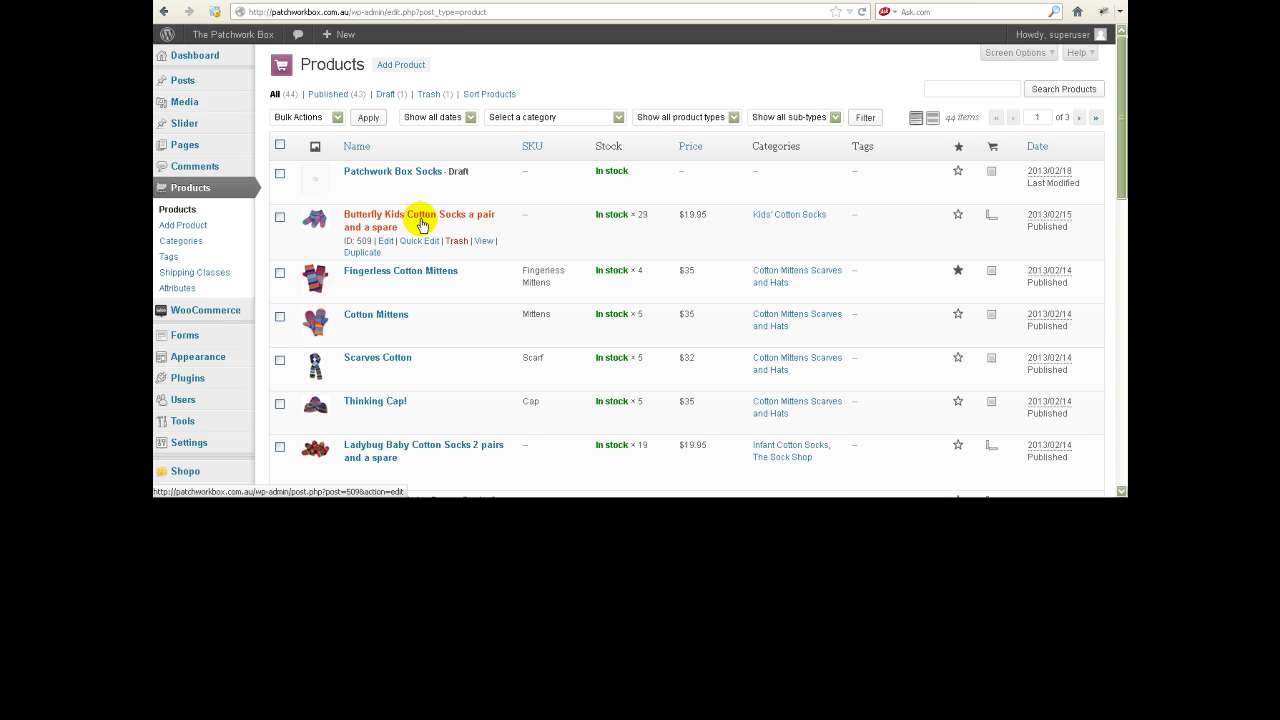
click(362, 252)
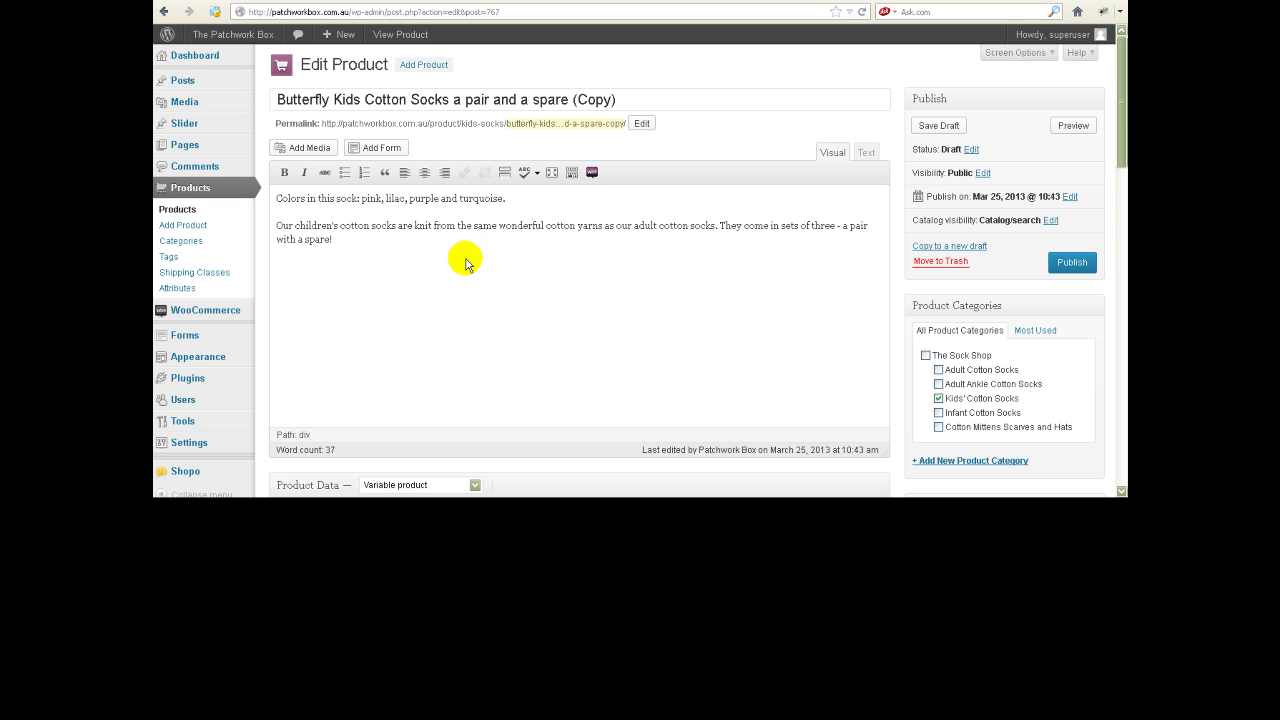
drag(636, 100, 214, 106)
text(Ch)
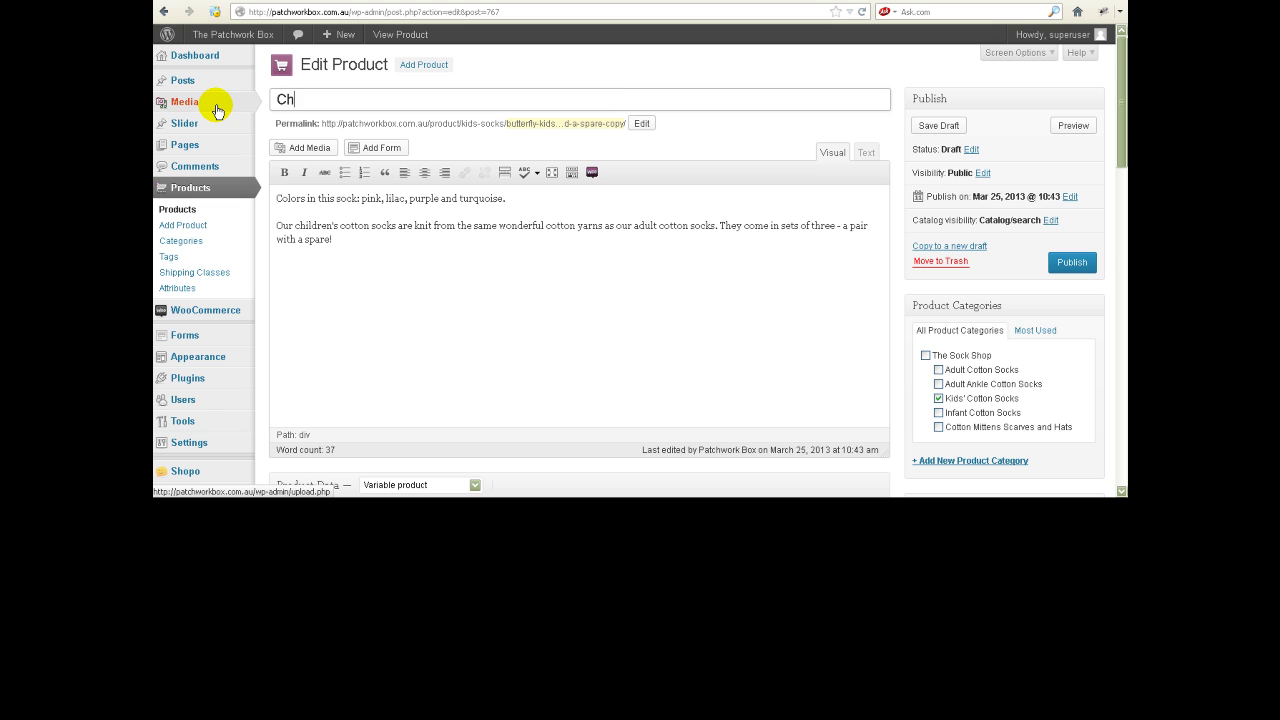
text(ristine Testing)
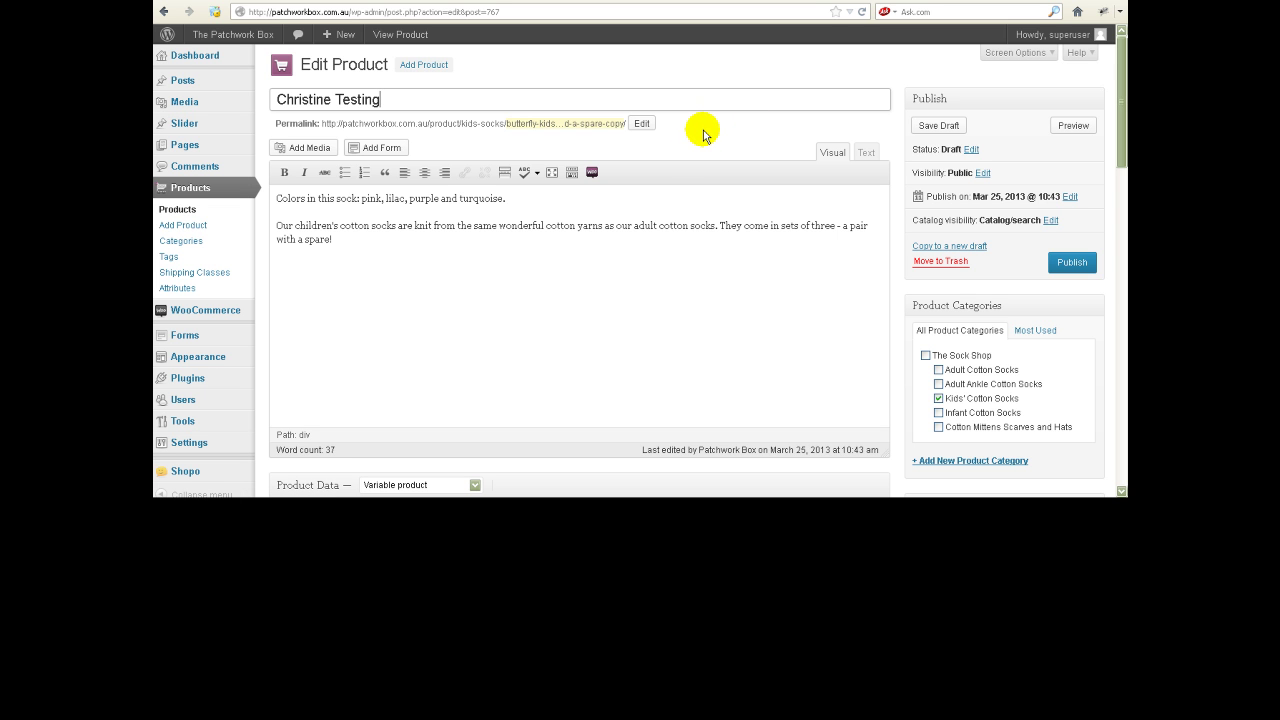
Step: Add XL (Women's 12+, Men's 11-14) to the product's Size attribute values and save the attributes
scroll(897, 240, down, 5)
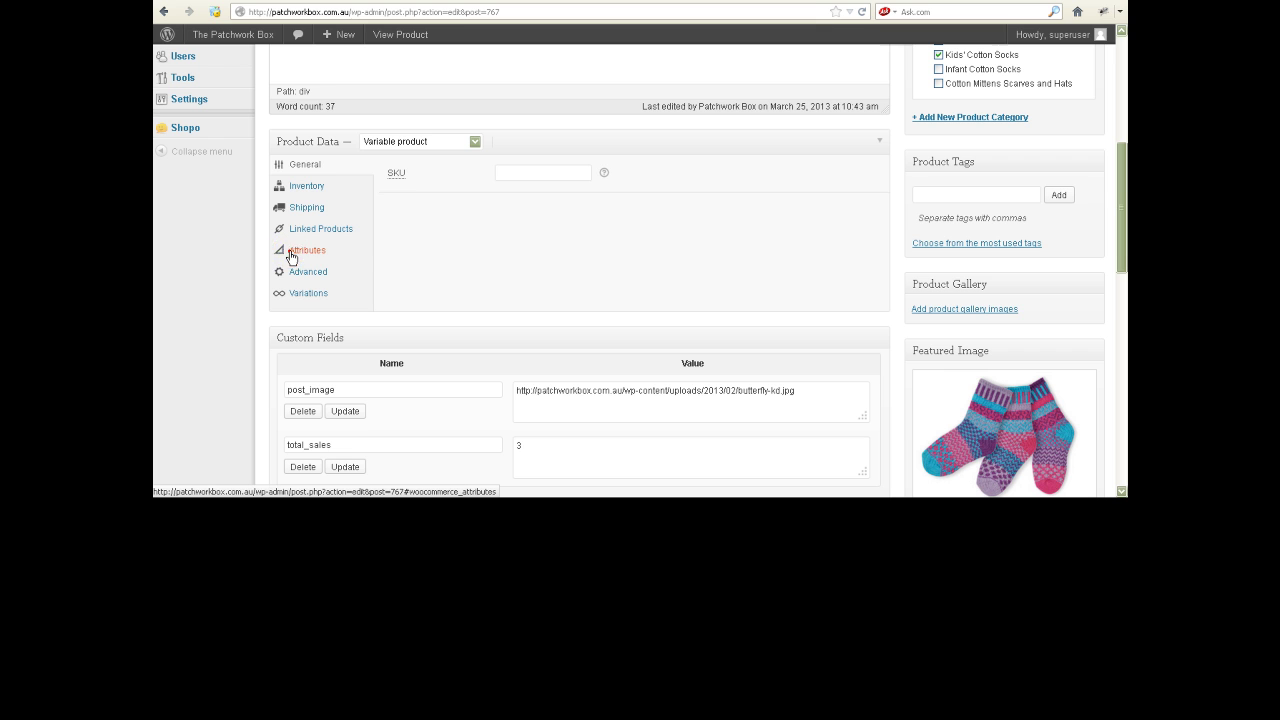
click(285, 256)
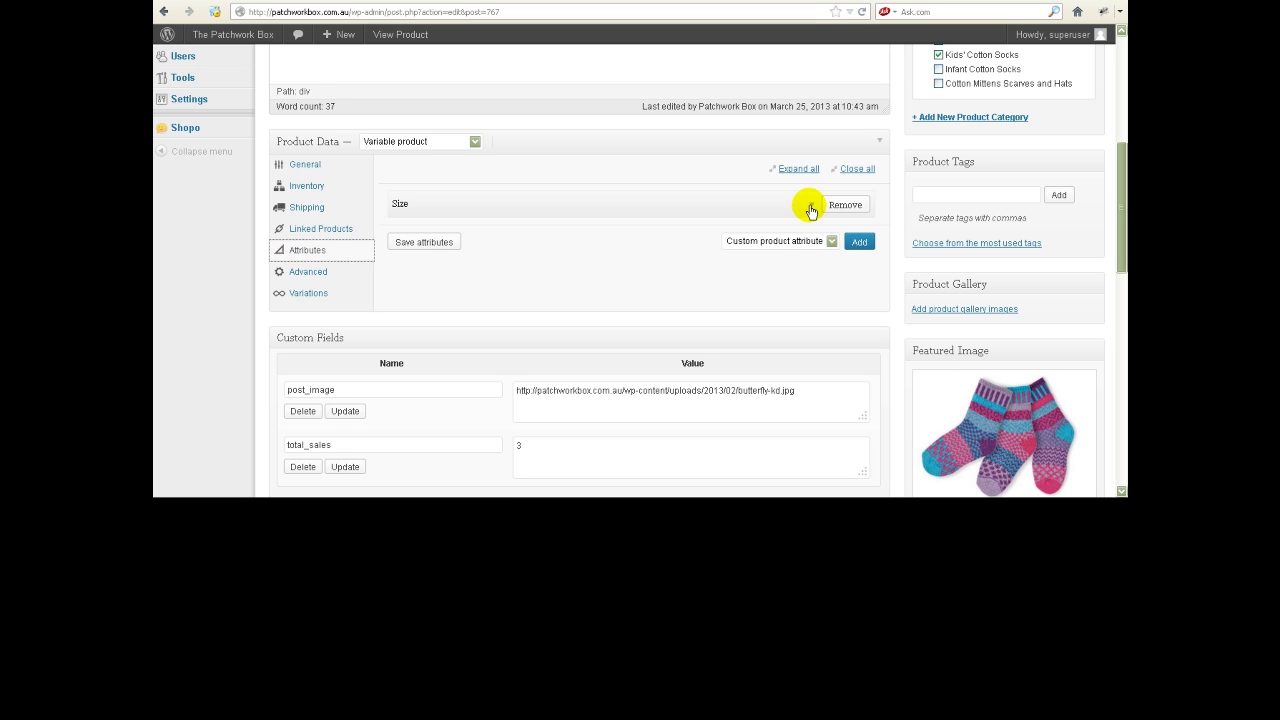
click(811, 208)
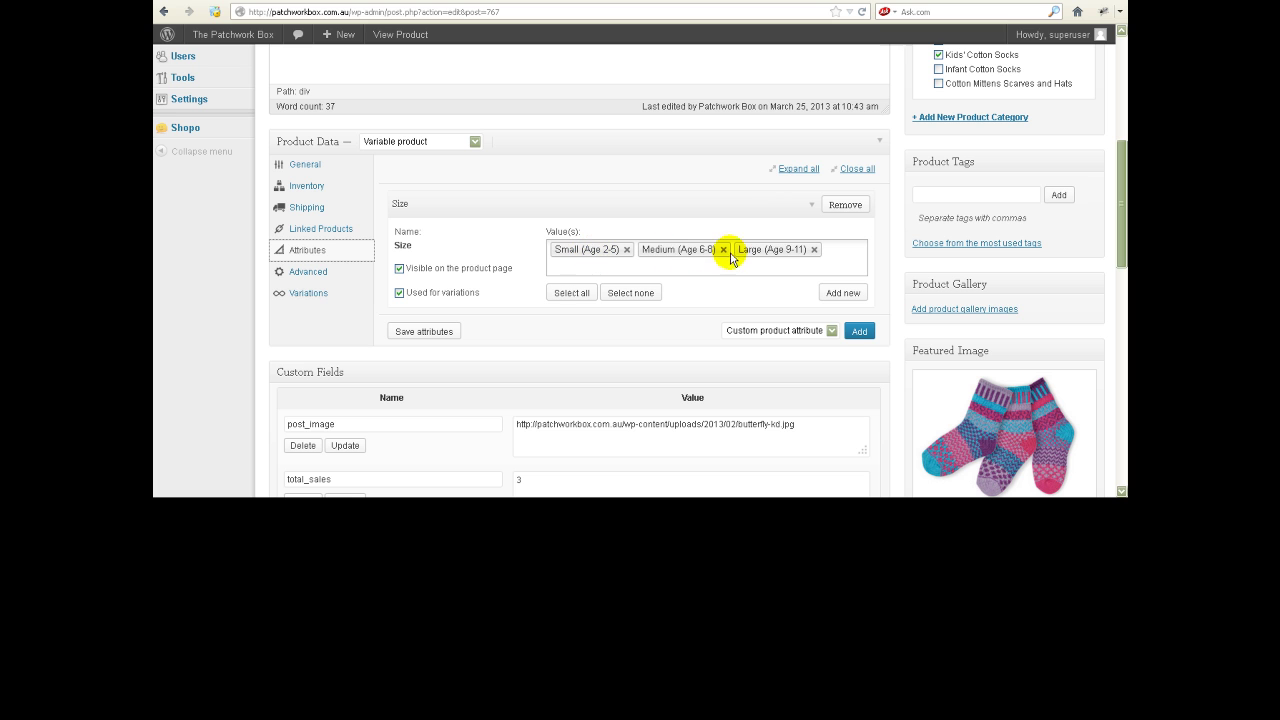
click(588, 267)
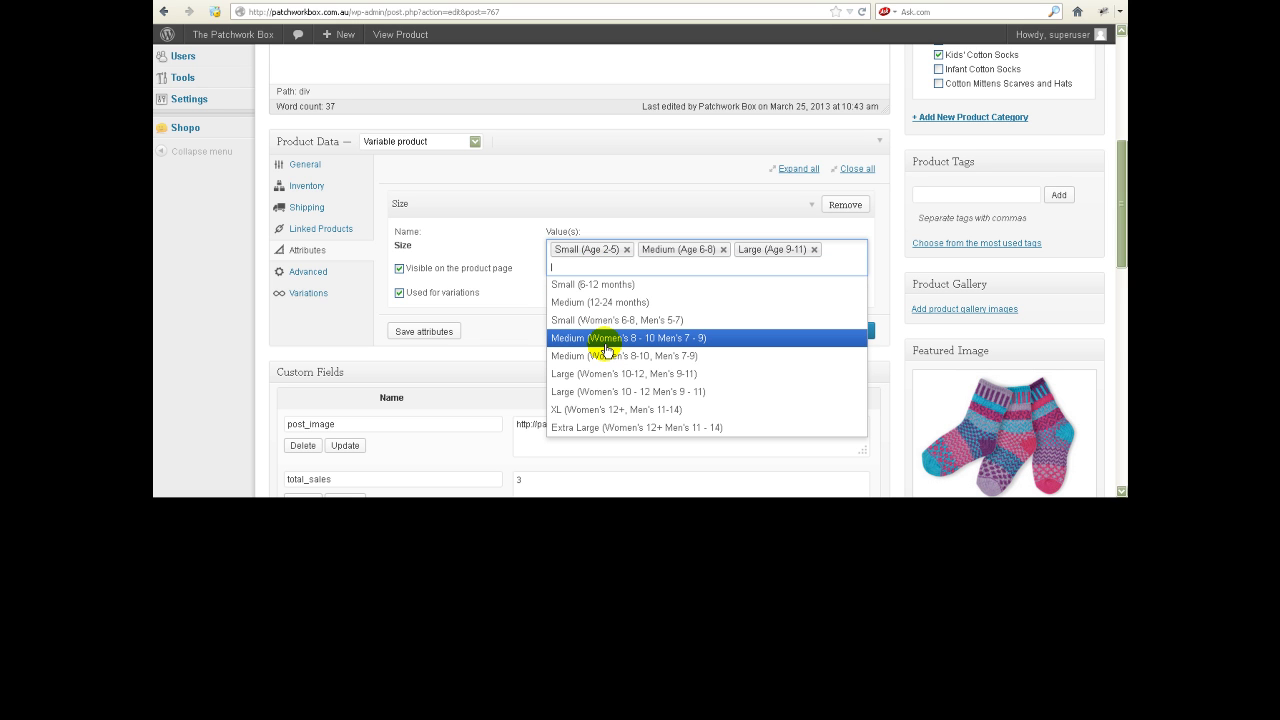
click(608, 409)
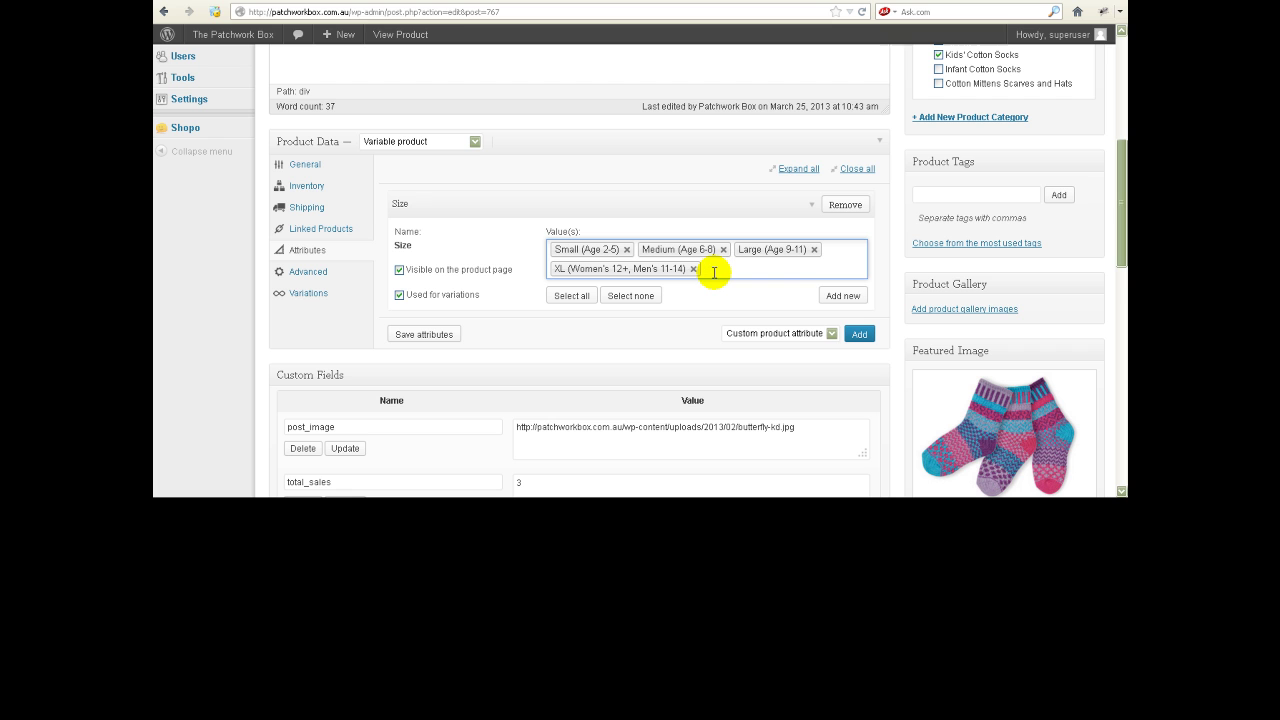
click(422, 334)
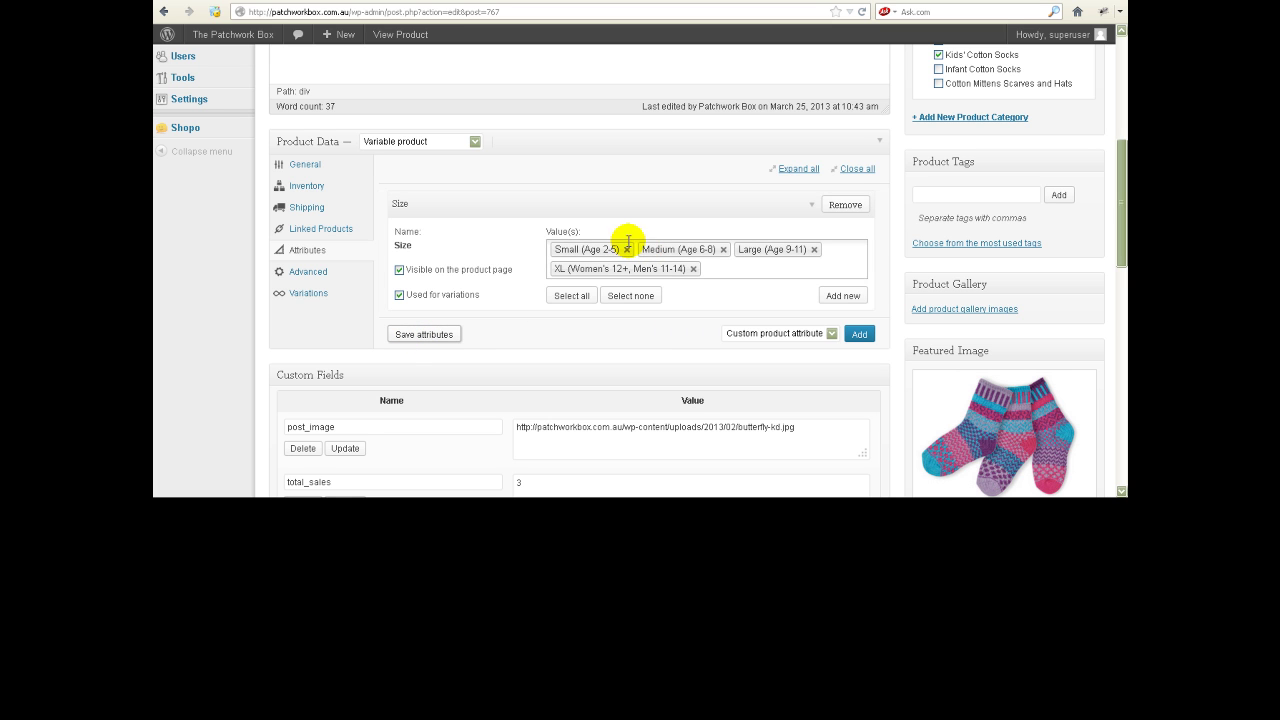
Step: Link all variations of the product to generate the missing variation for the added size
click(295, 299)
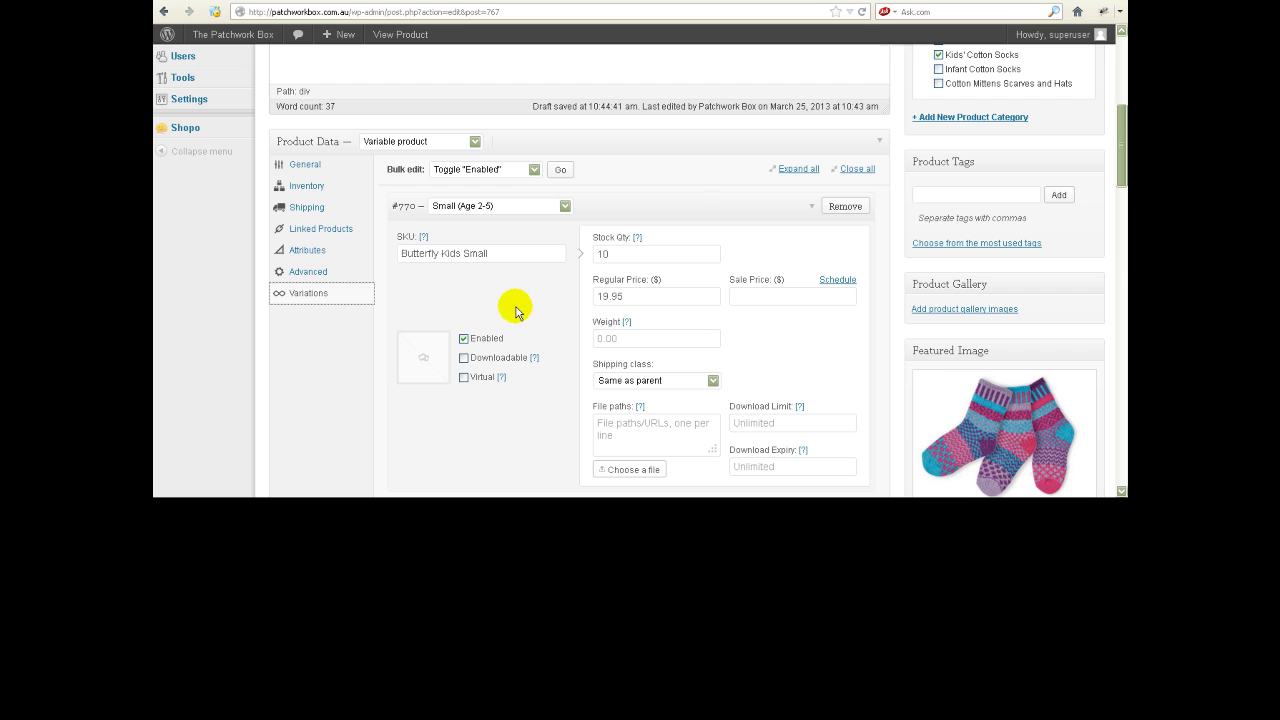
click(865, 170)
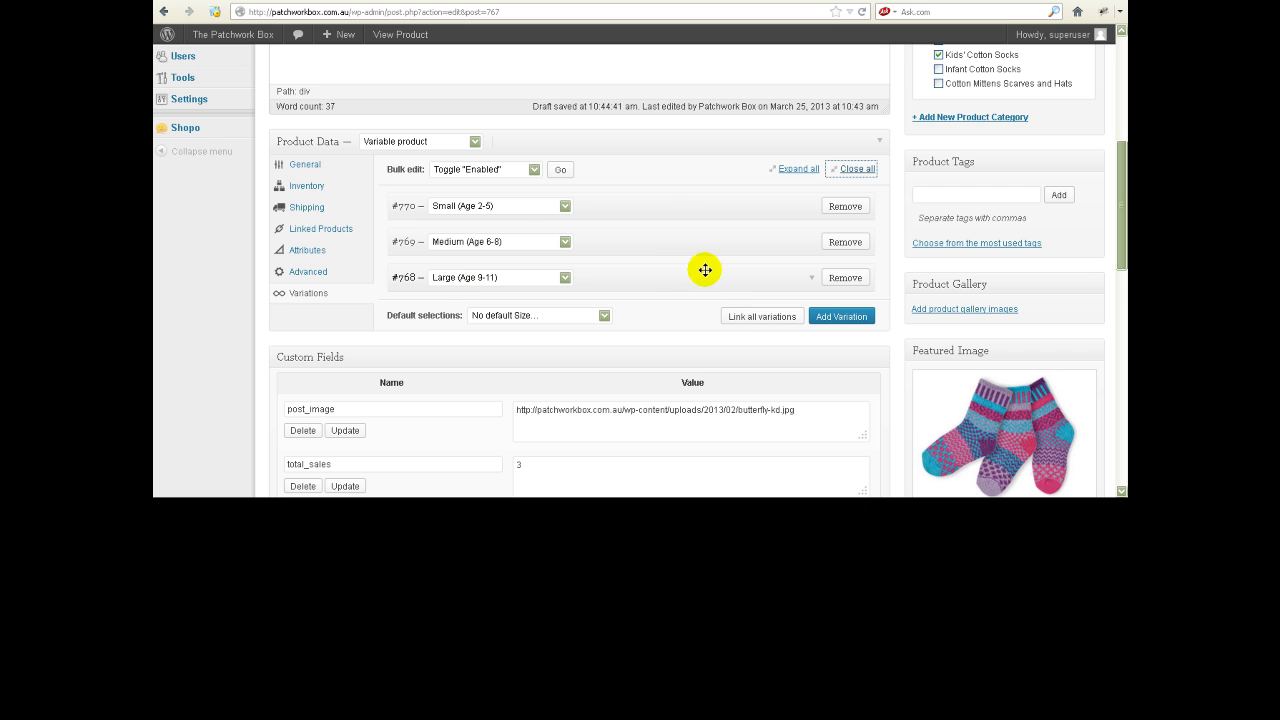
click(749, 320)
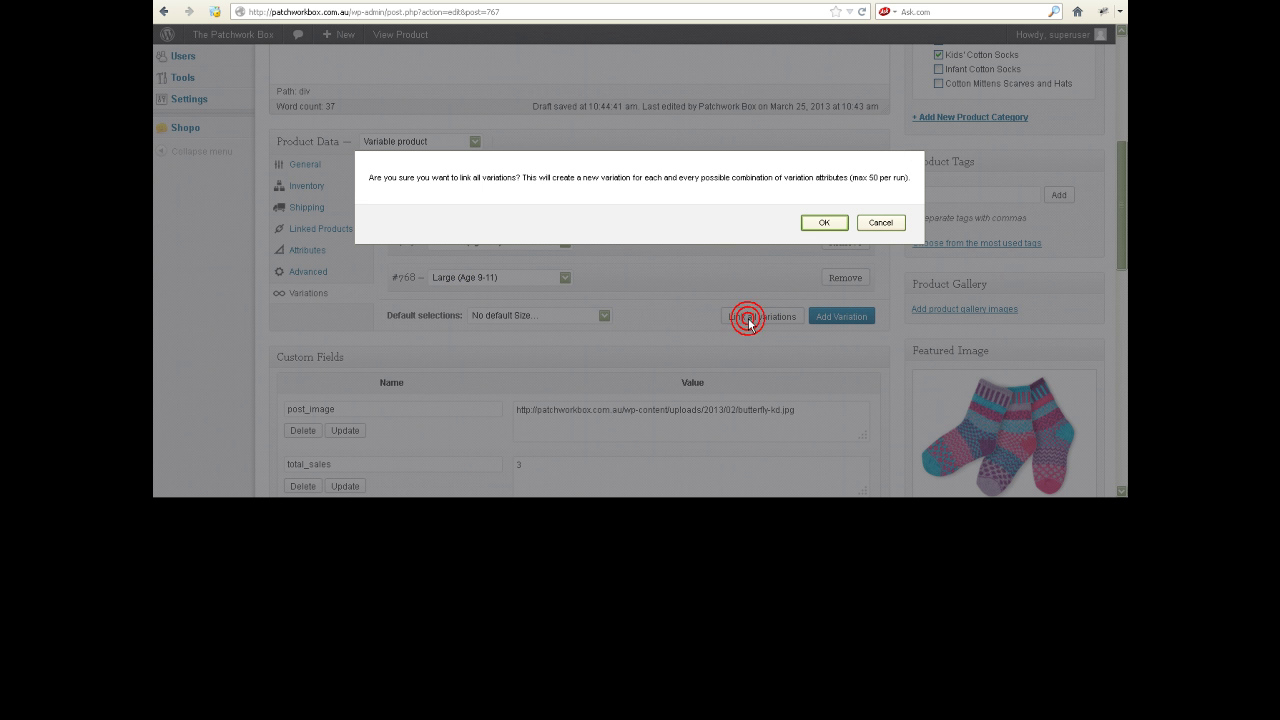
click(826, 223)
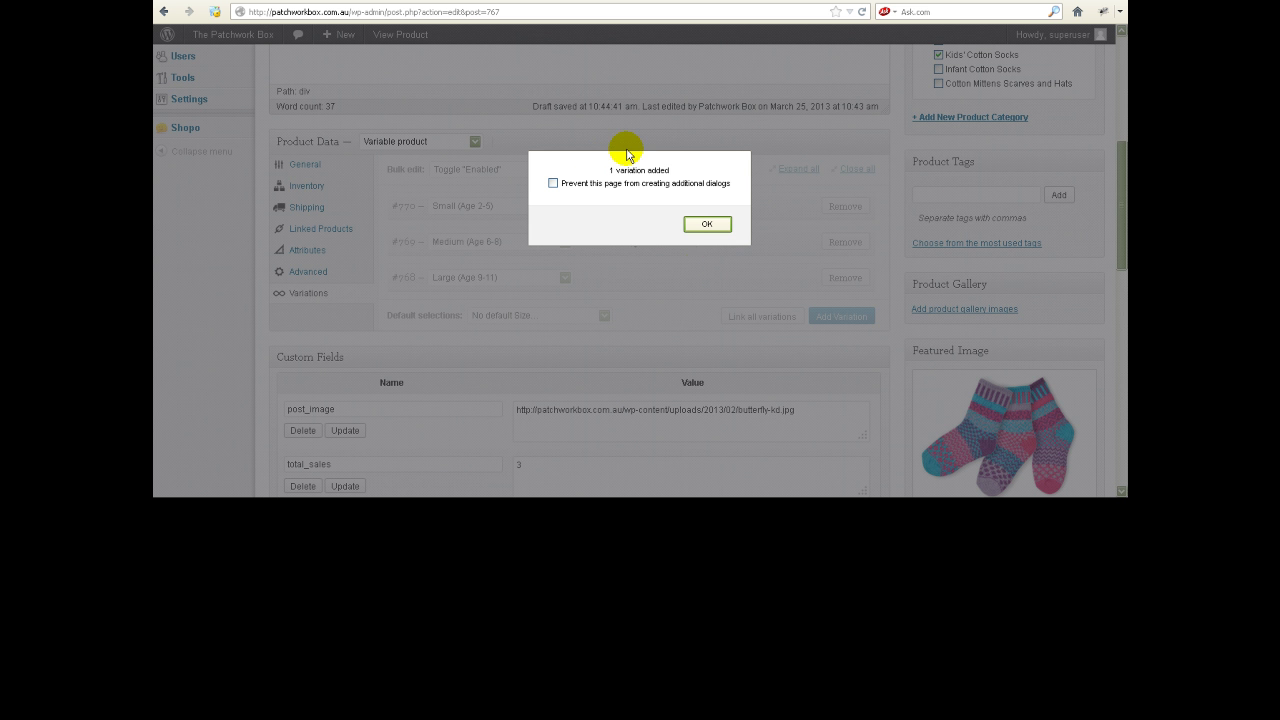
click(707, 224)
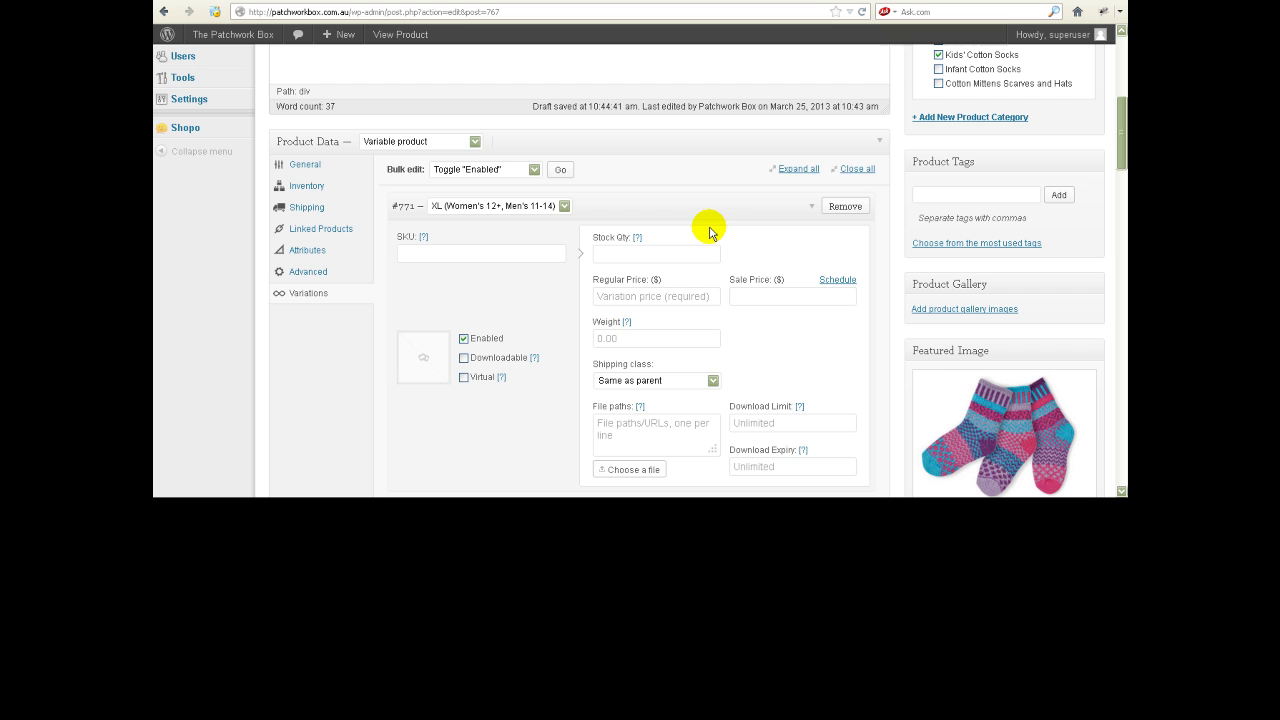
Step: Give the XL (Women's 12+, Men's 11-14) variation the SKU "Butterfly Kids XL" and a stock quantity of 2
click(853, 168)
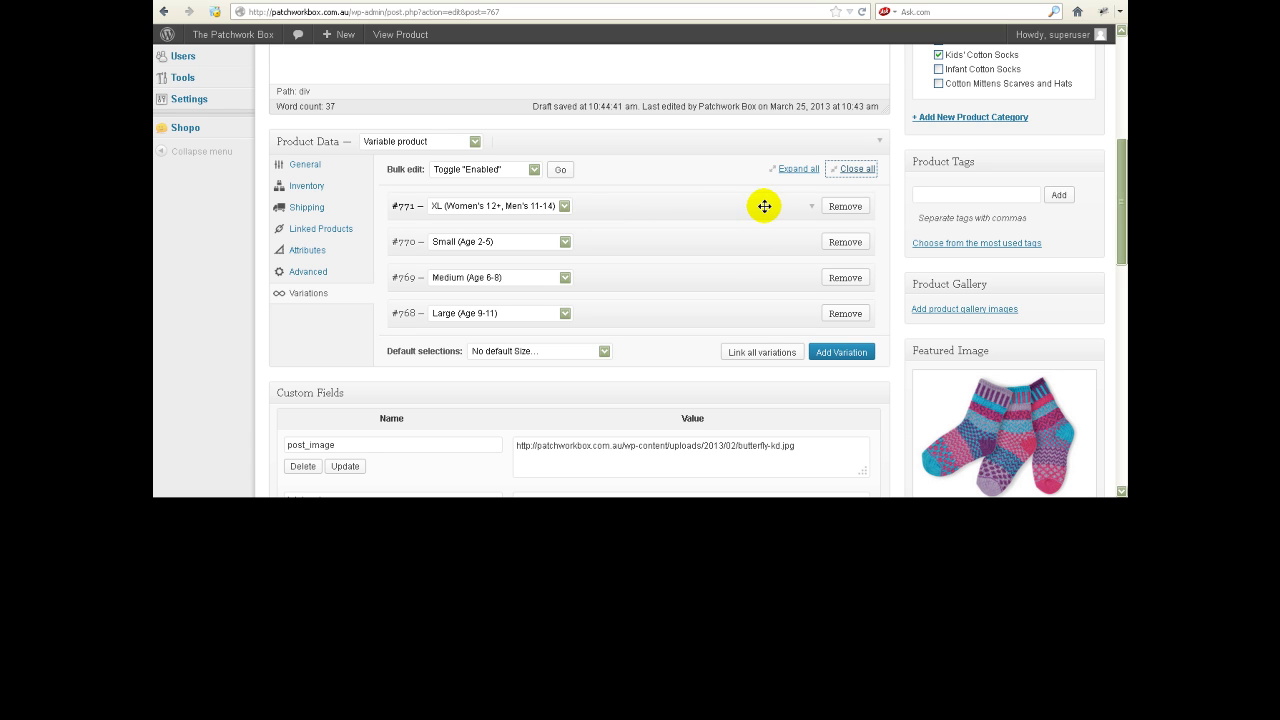
click(810, 243)
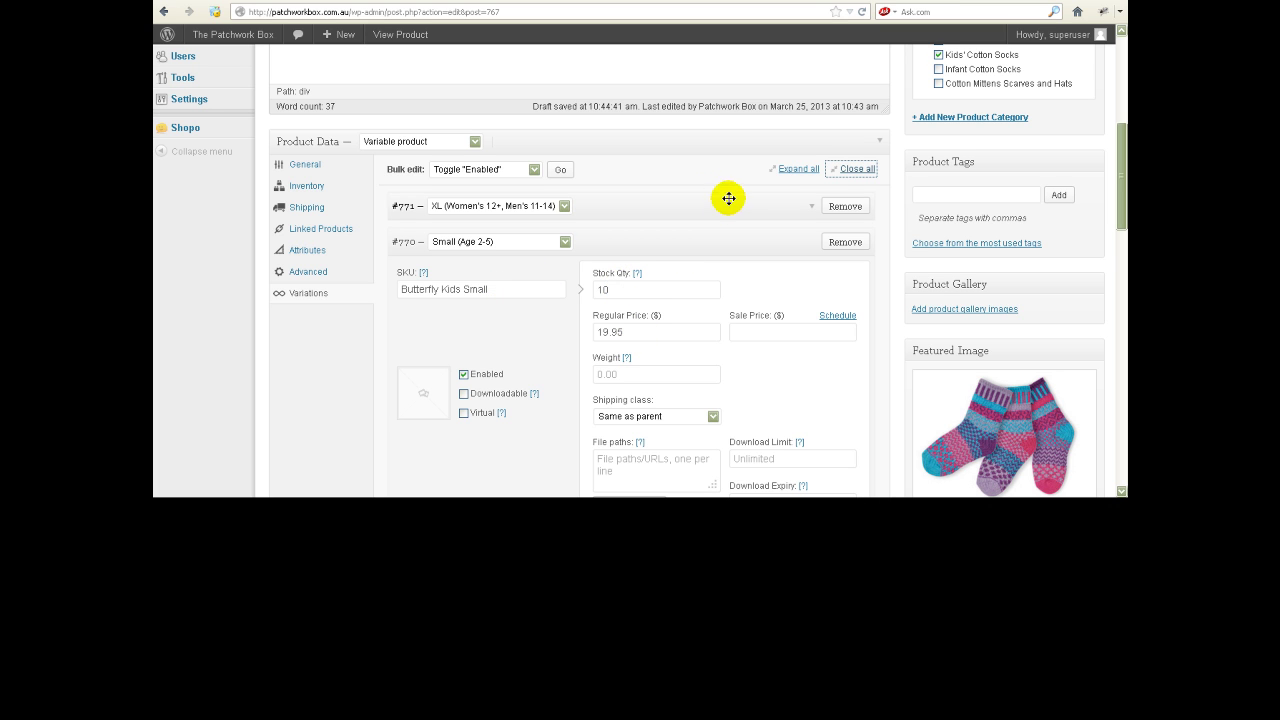
click(808, 206)
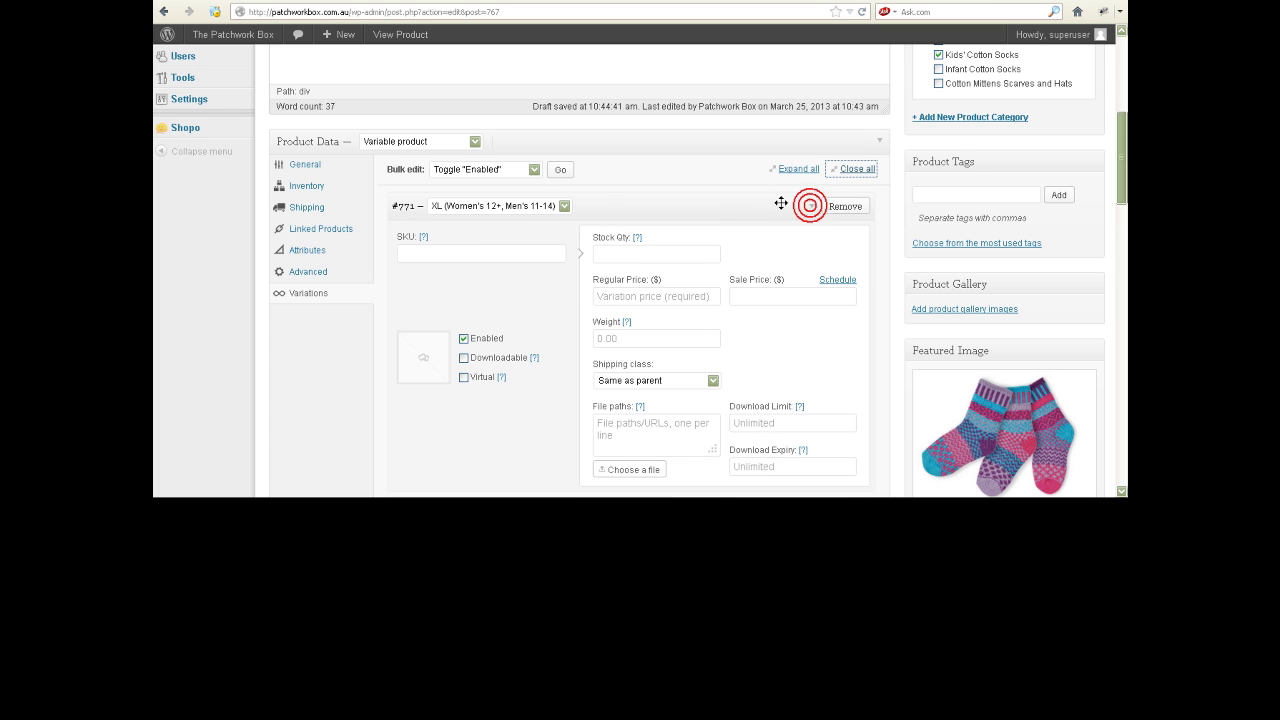
click(438, 255)
text(B)
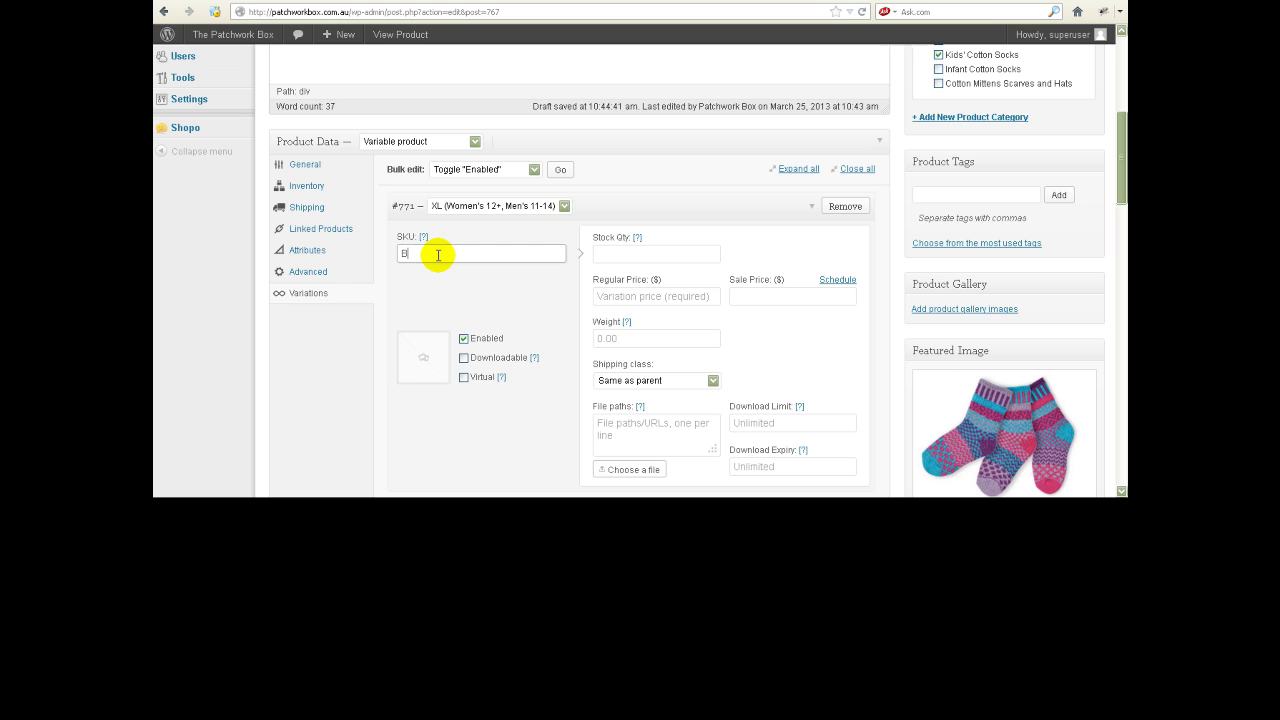
text(utterfly Kids XL)
click(625, 254)
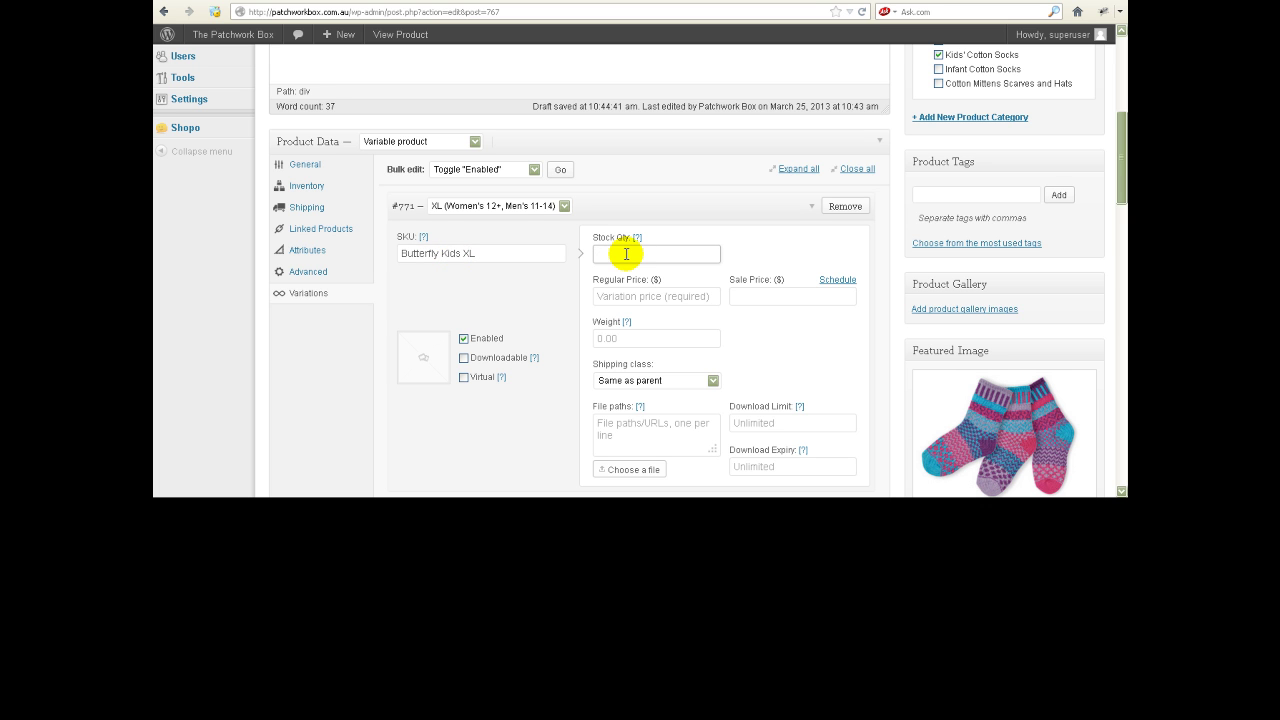
text(2)
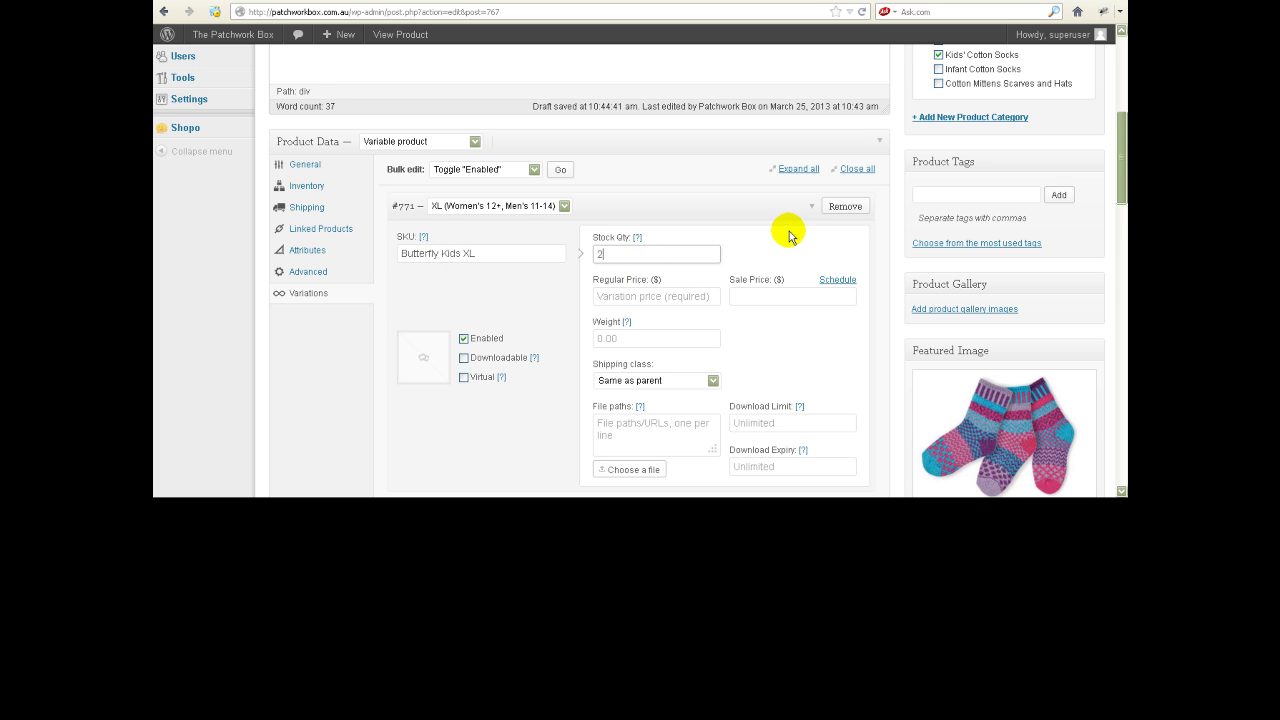
Step: Set the XL variation's regular price to $19.95
scroll(788, 246, down, 2)
scroll(760, 265, down, 4)
scroll(703, 294, up, 4)
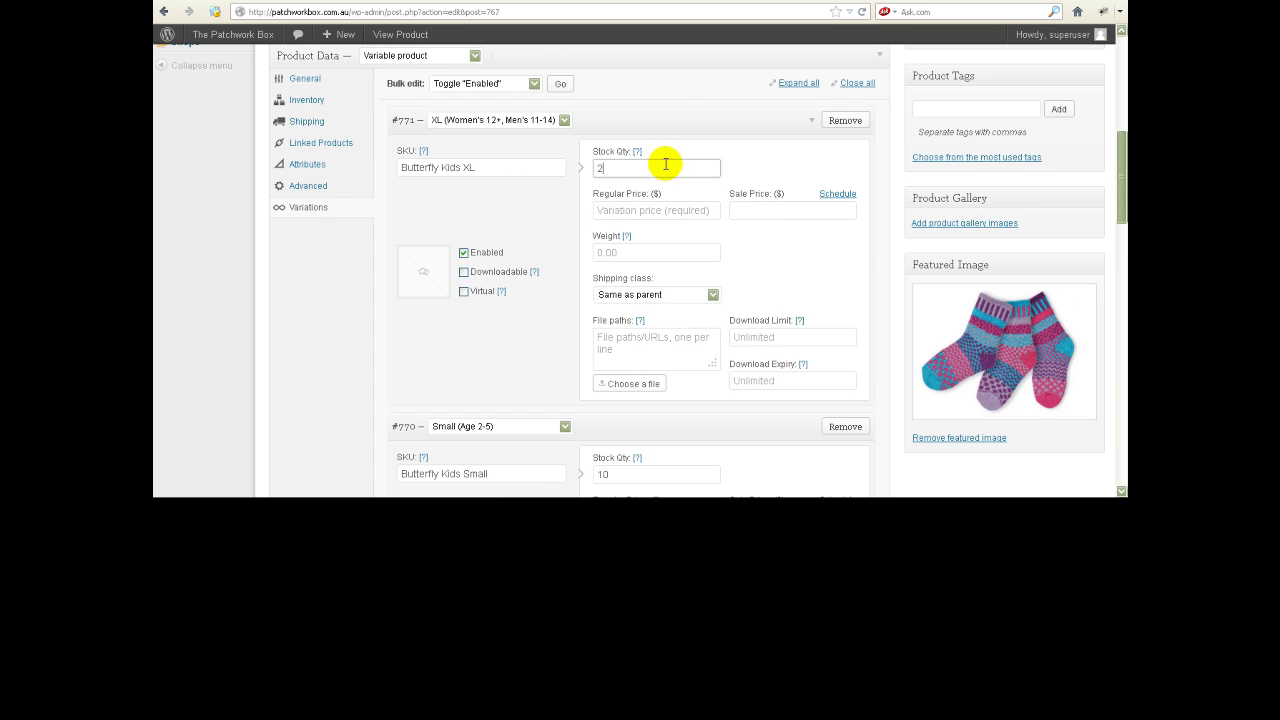
click(622, 210)
text(19)
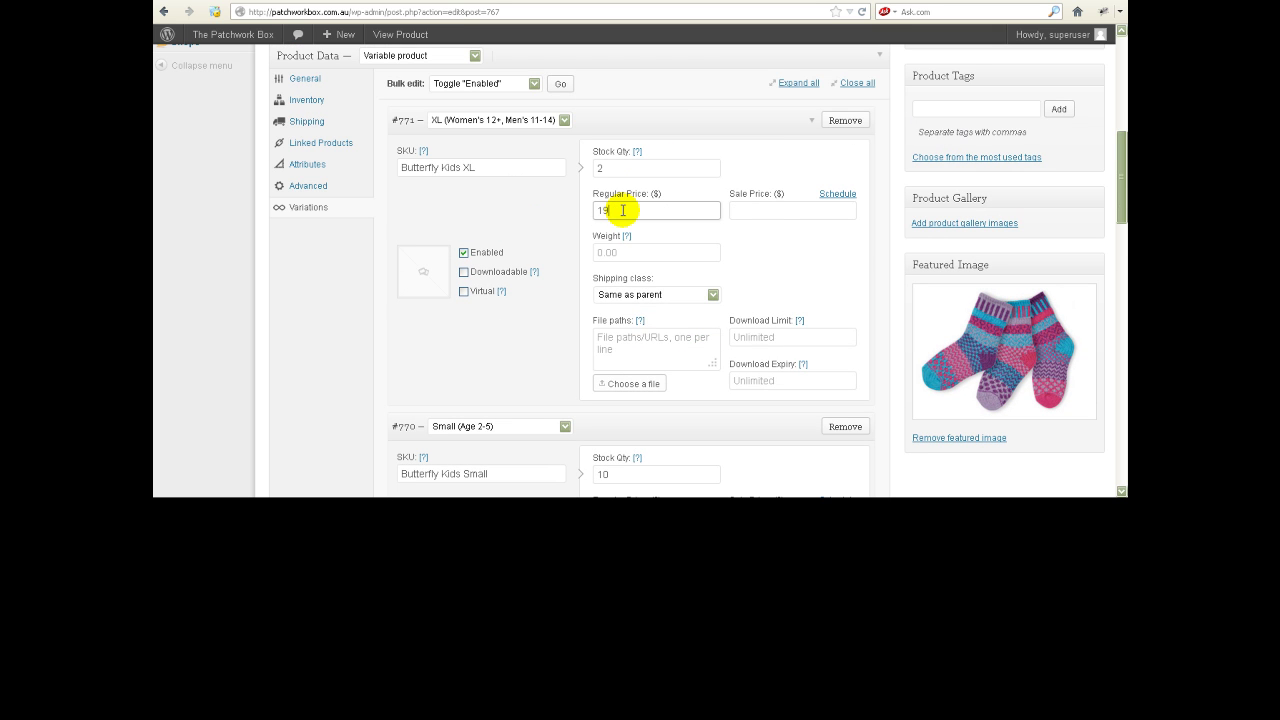
text(.95)
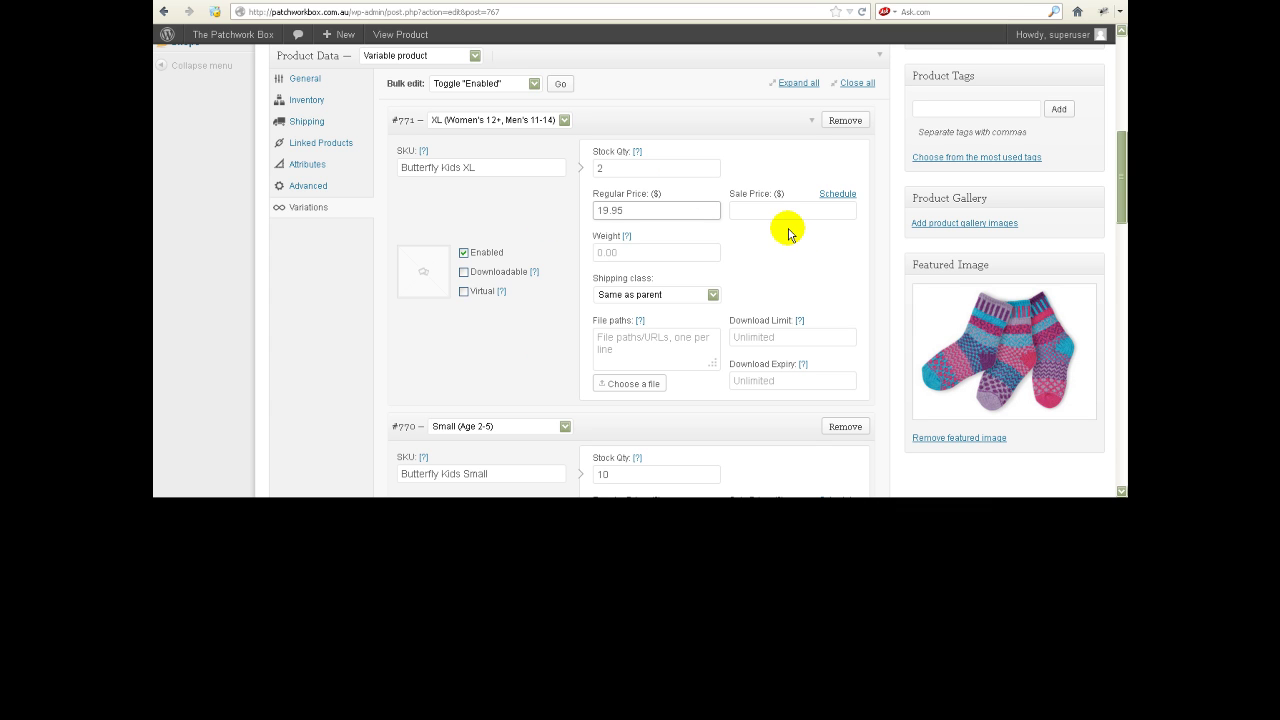
Step: Move the XL variation below the Large (Age 9-11) variation and publish the product
click(859, 86)
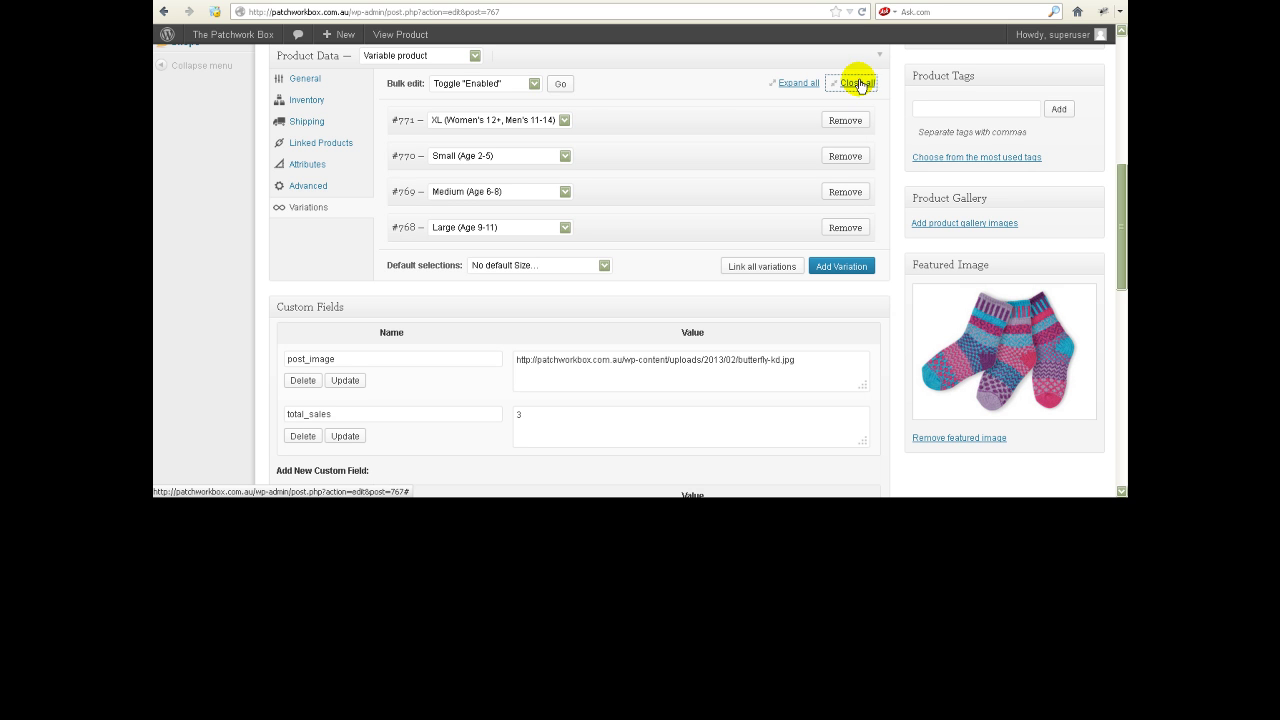
scroll(697, 90, up, 2)
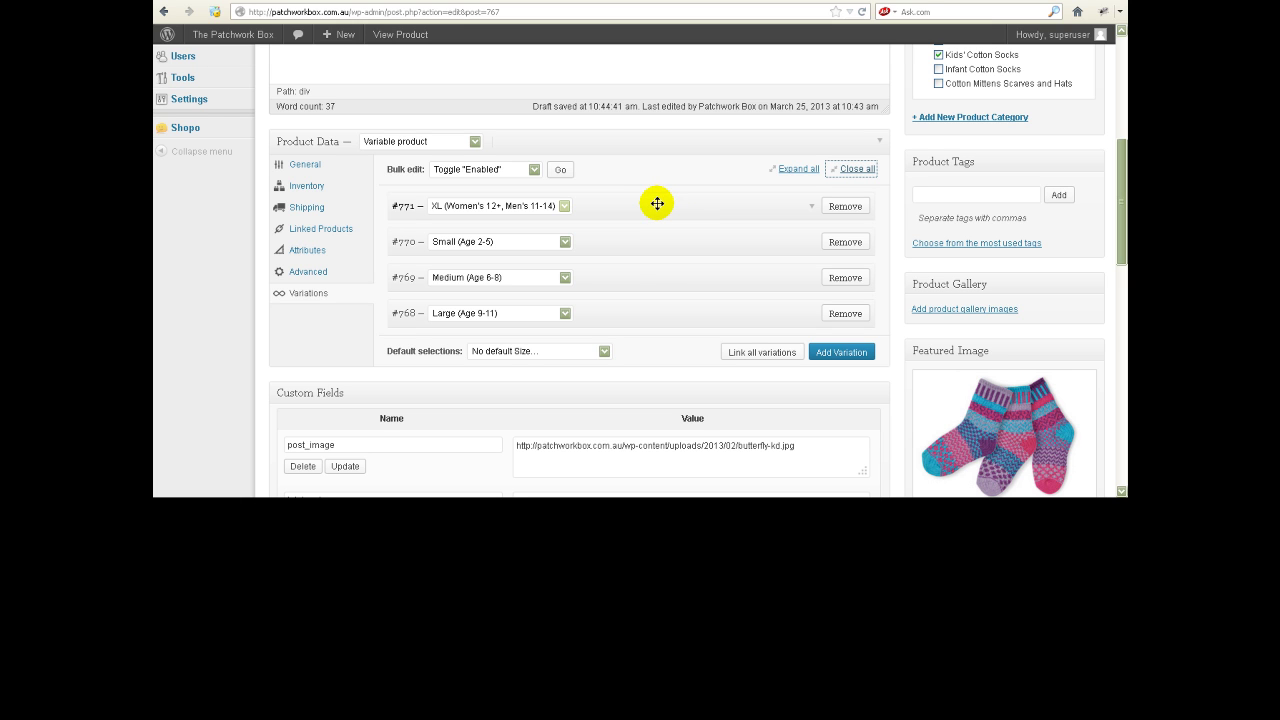
drag(660, 220, 664, 313)
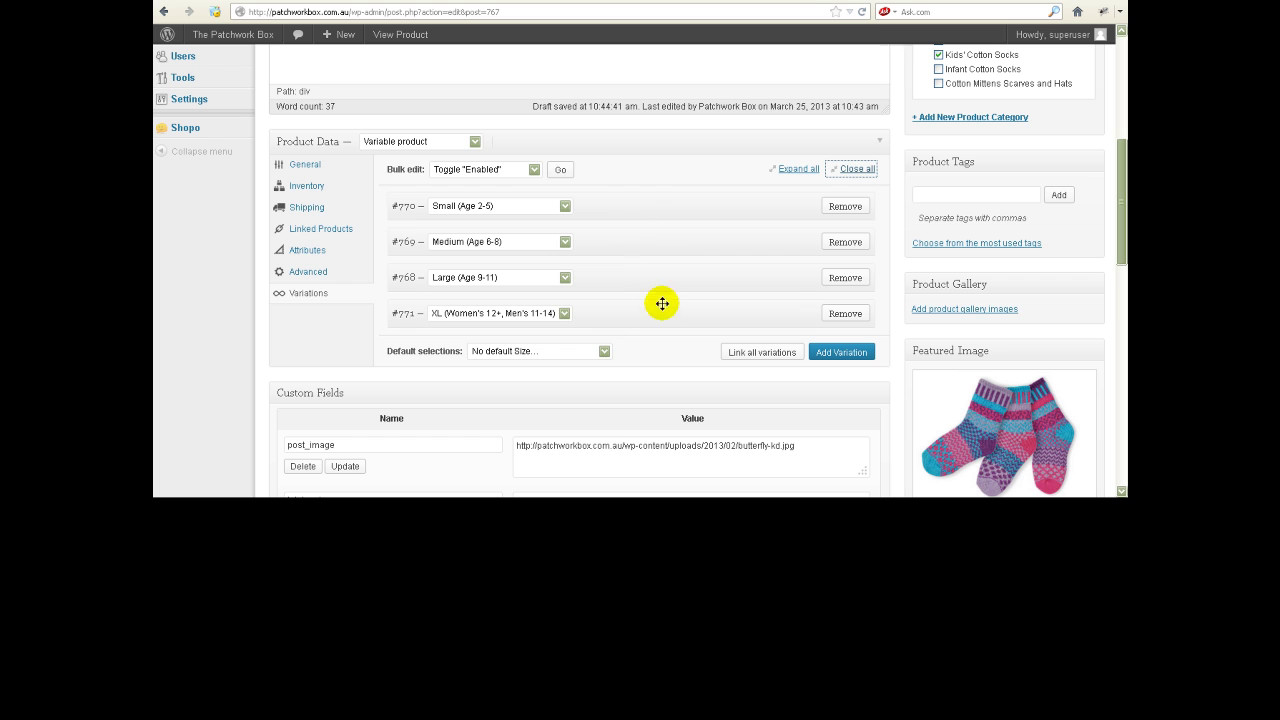
scroll(663, 274, up, 6)
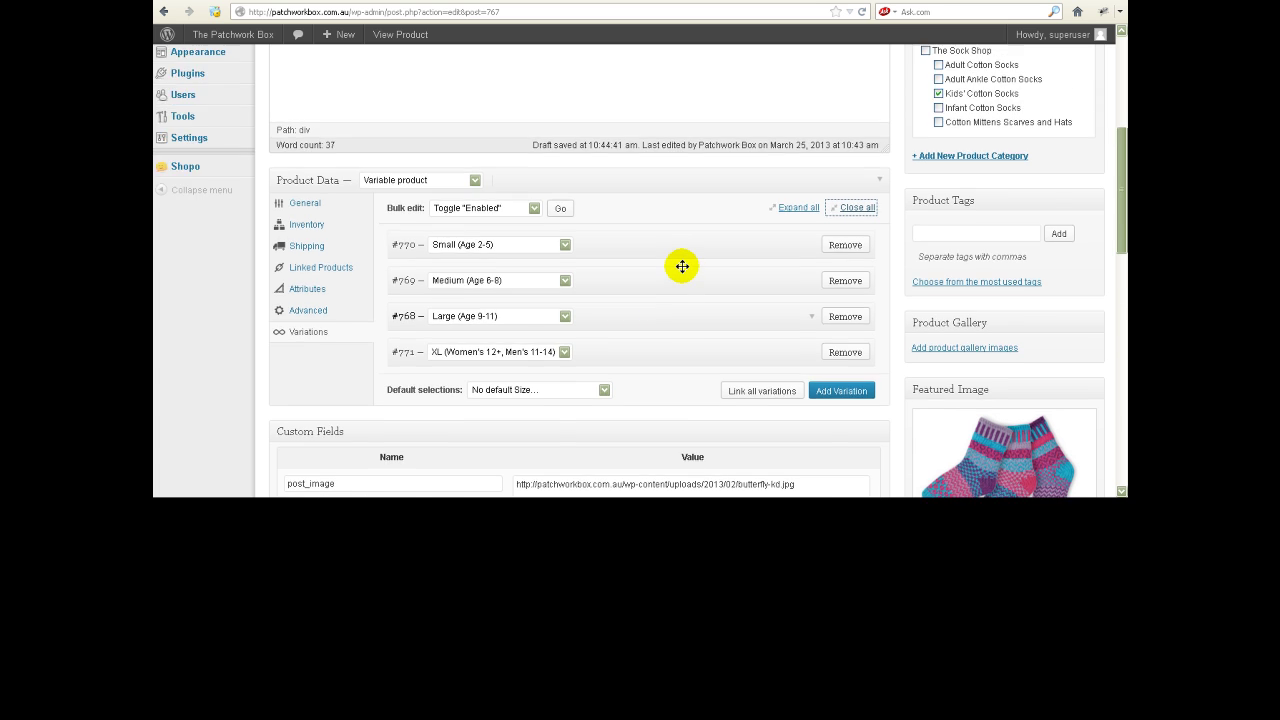
click(1094, 262)
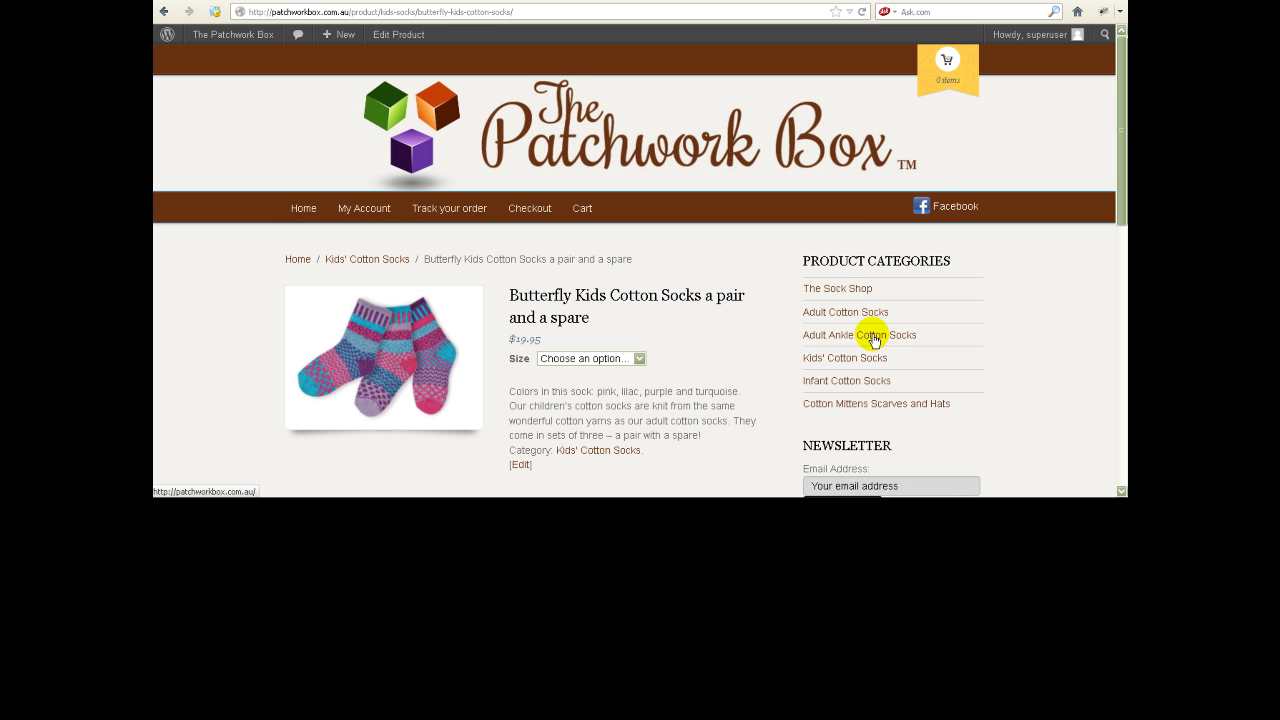
Step: Open the published test product from the store's Kids' Cotton Socks category and check its size options
click(850, 359)
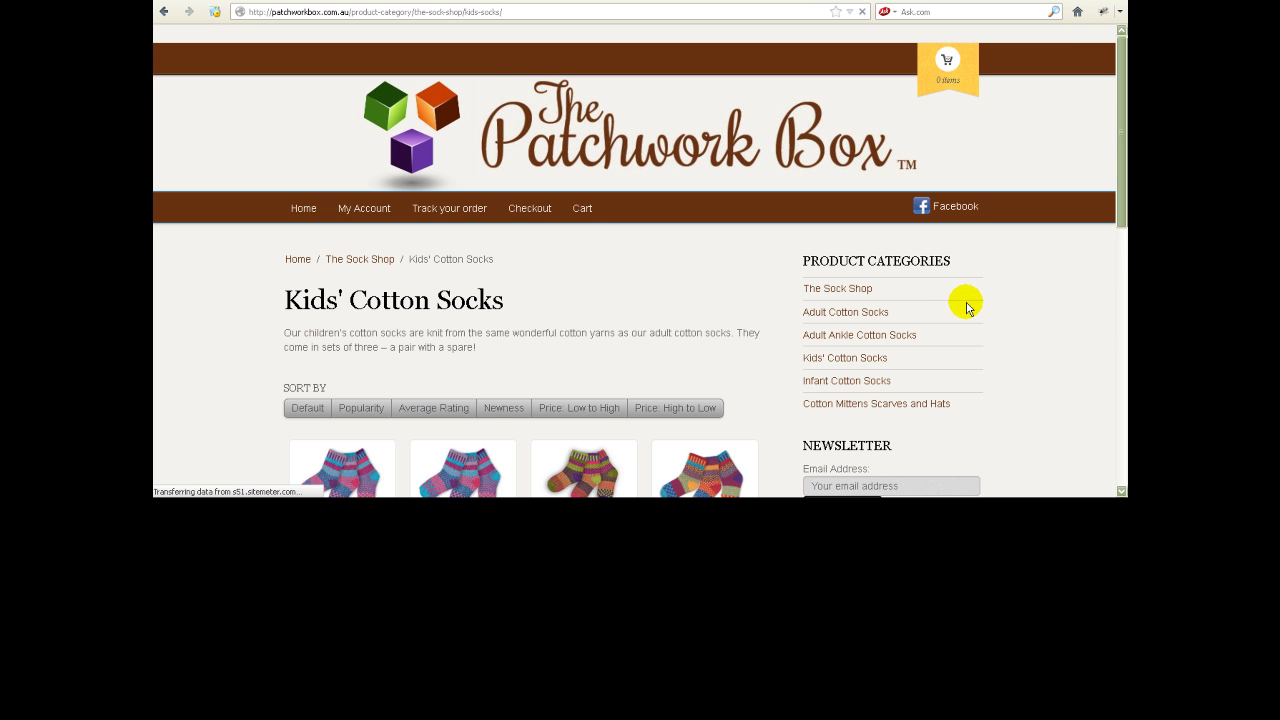
scroll(968, 310, down, 5)
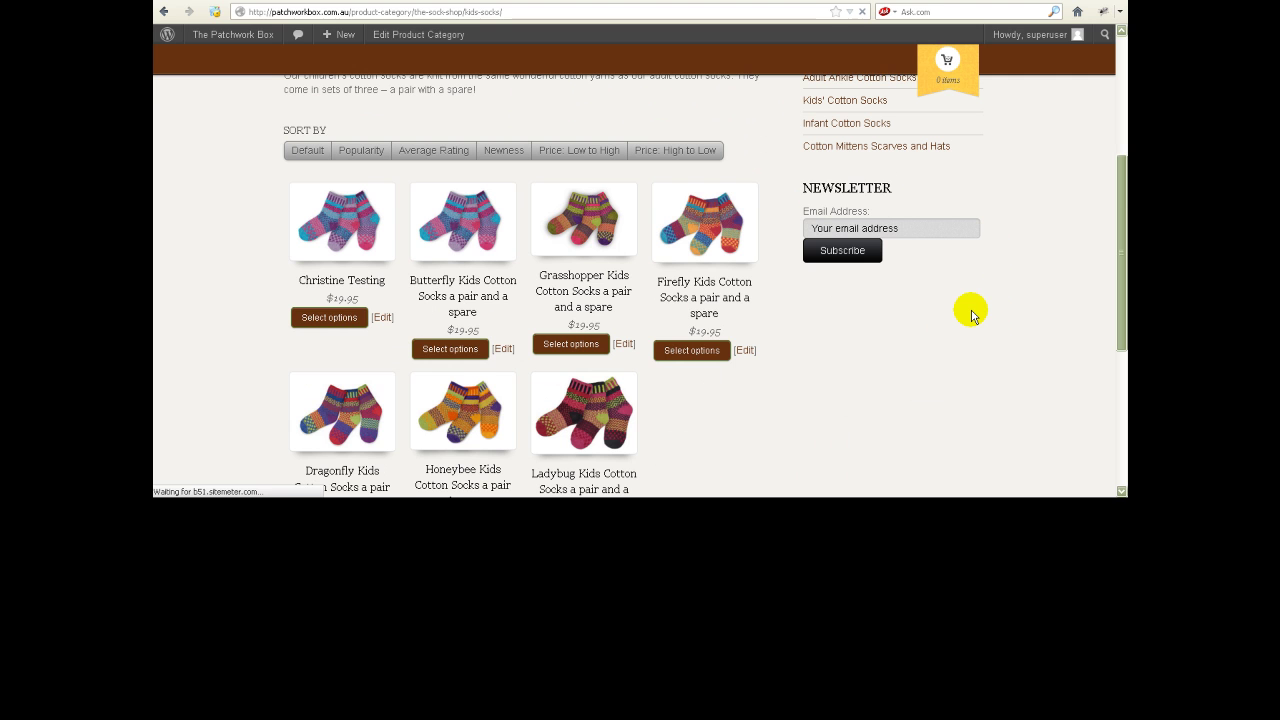
click(341, 218)
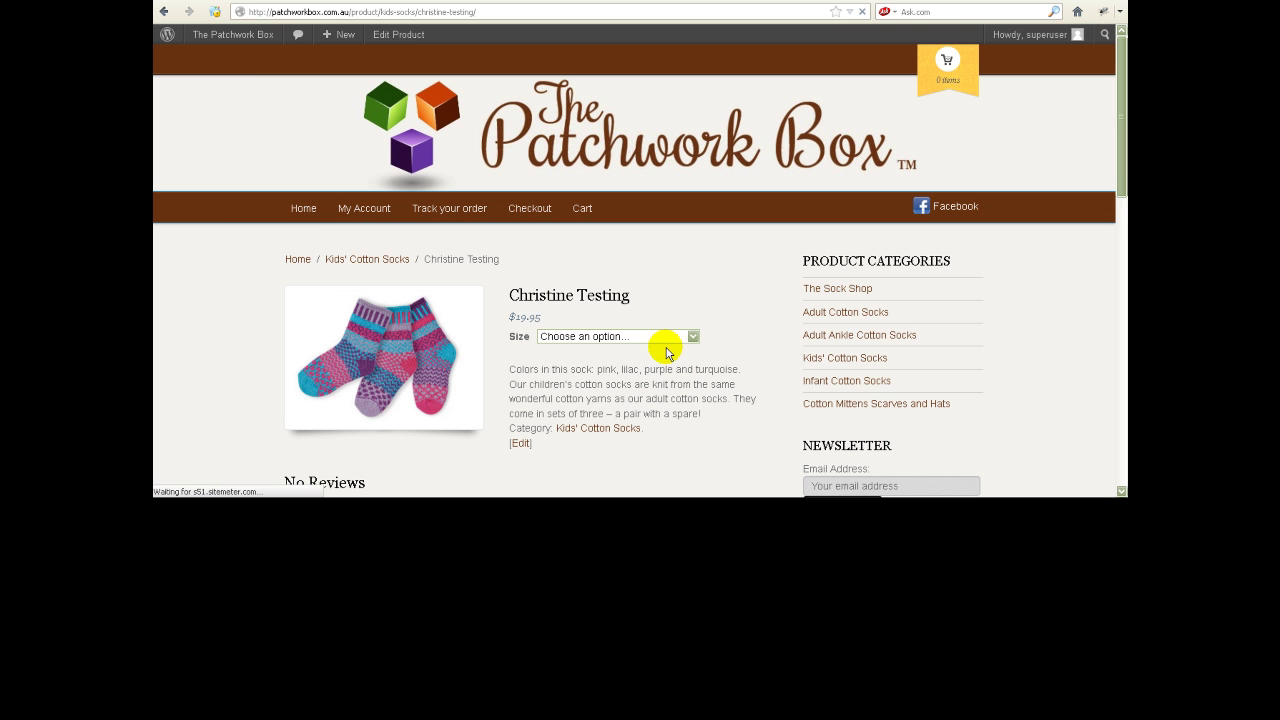
click(690, 337)
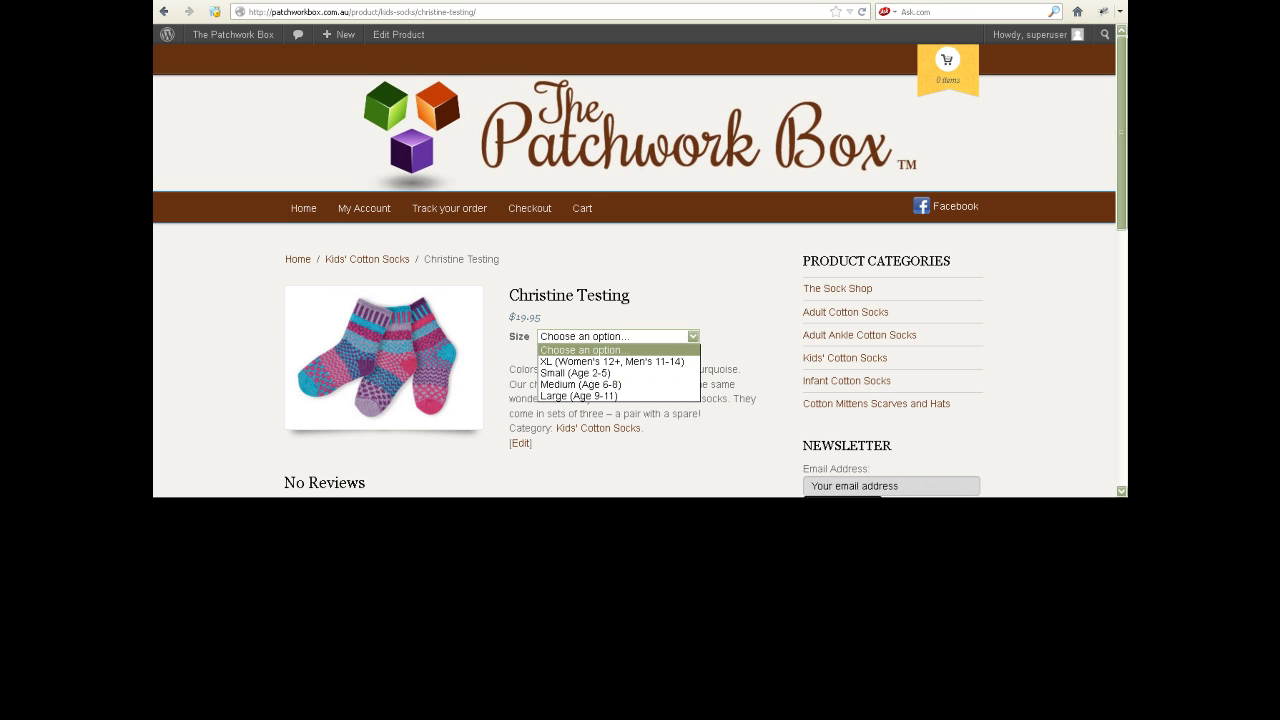
Step: Return to the test product's edit page and check the order of its size variations
key(Escape)
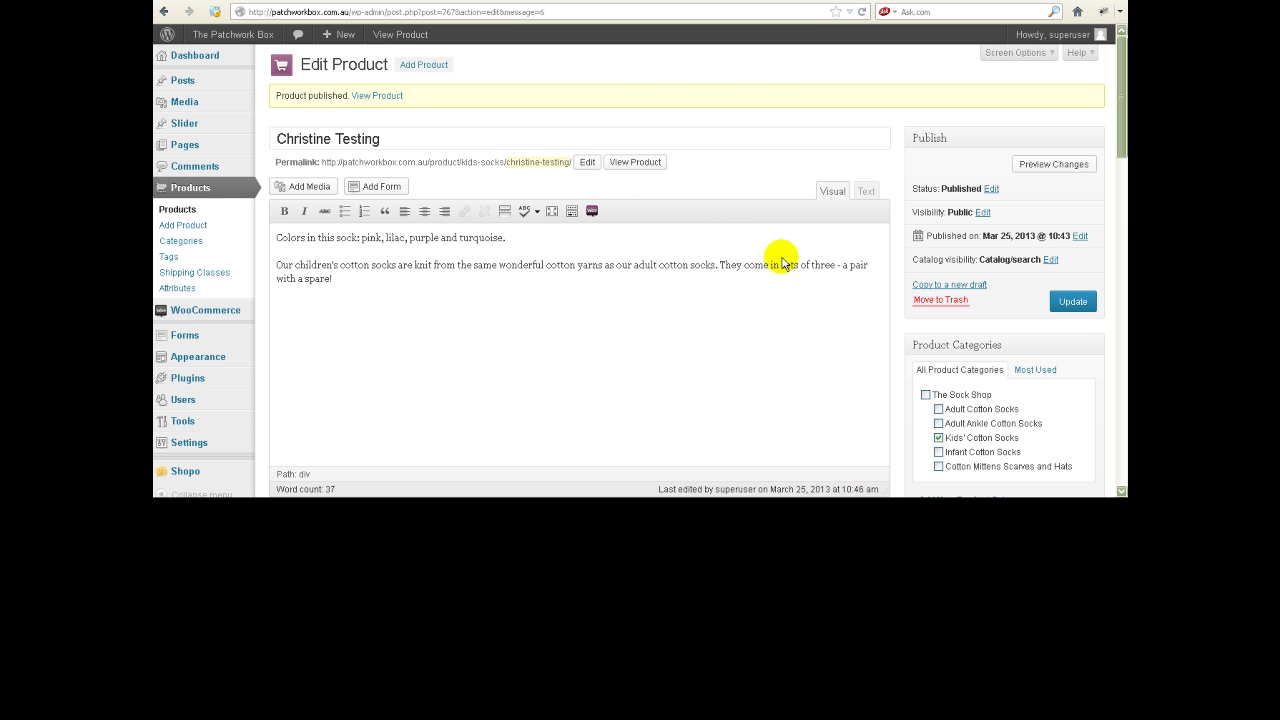
scroll(884, 305, down, 5)
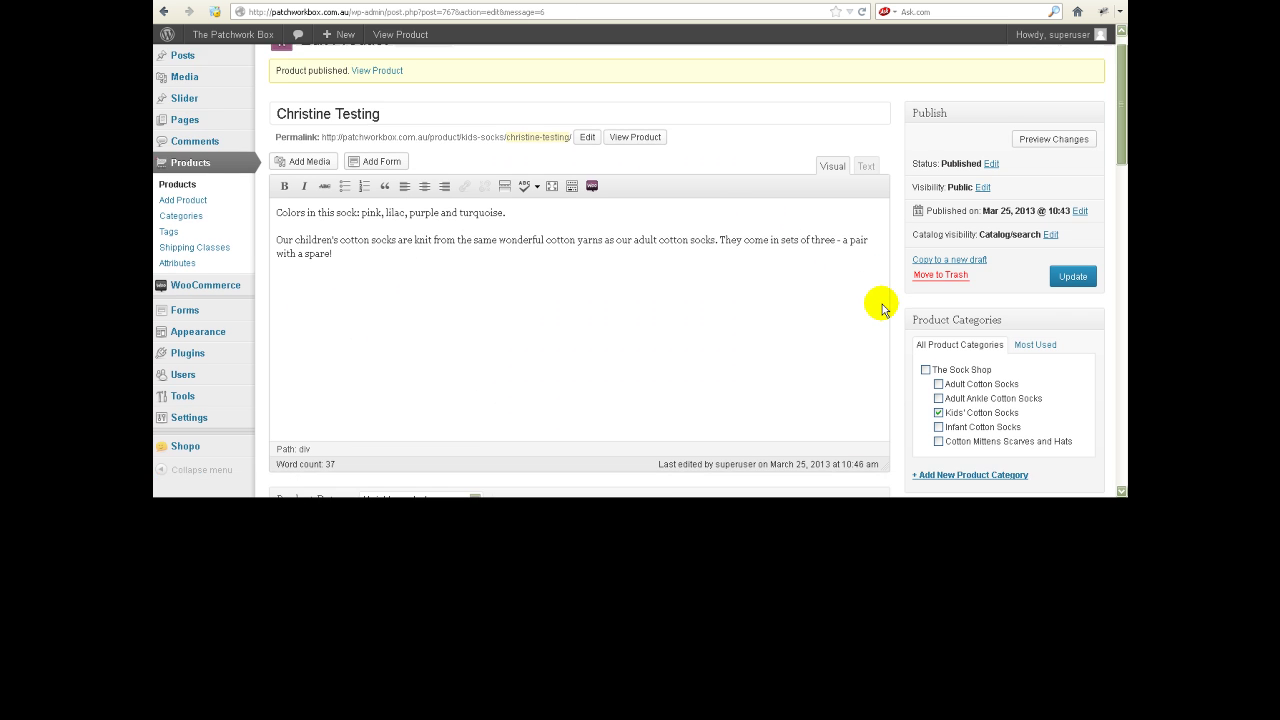
scroll(850, 310, down, 2)
click(306, 336)
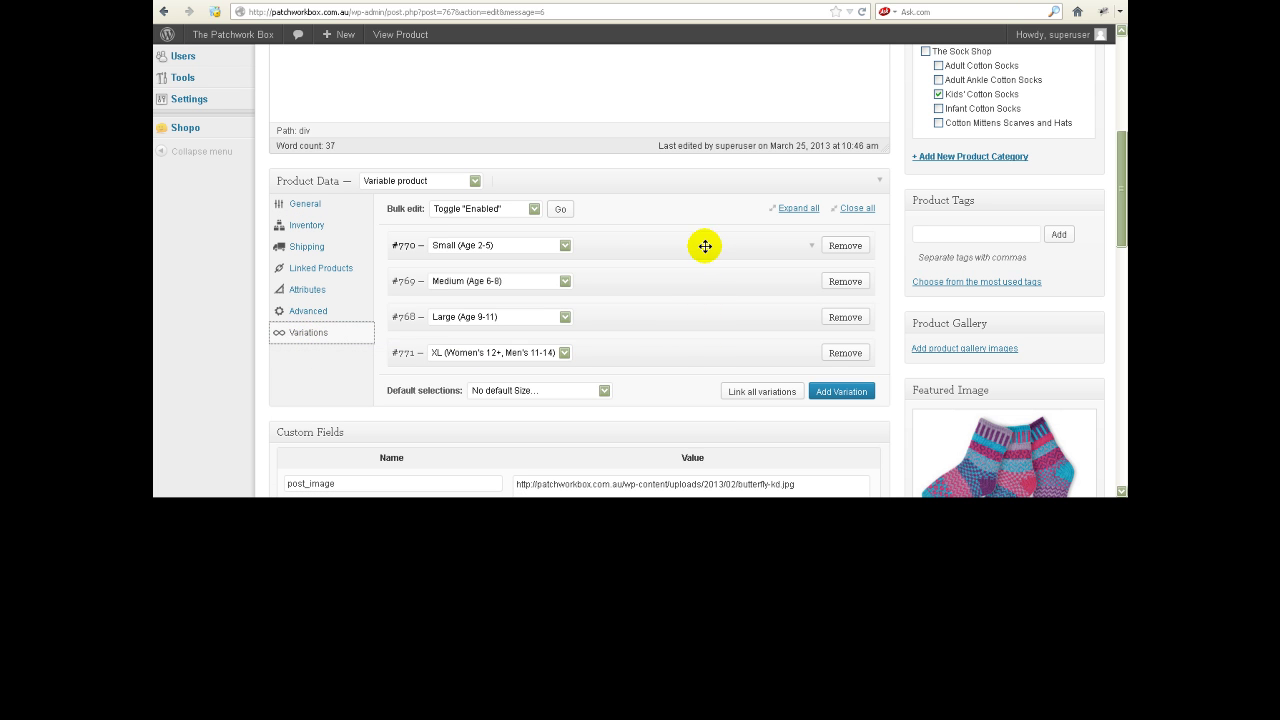
scroll(664, 244, up, 5)
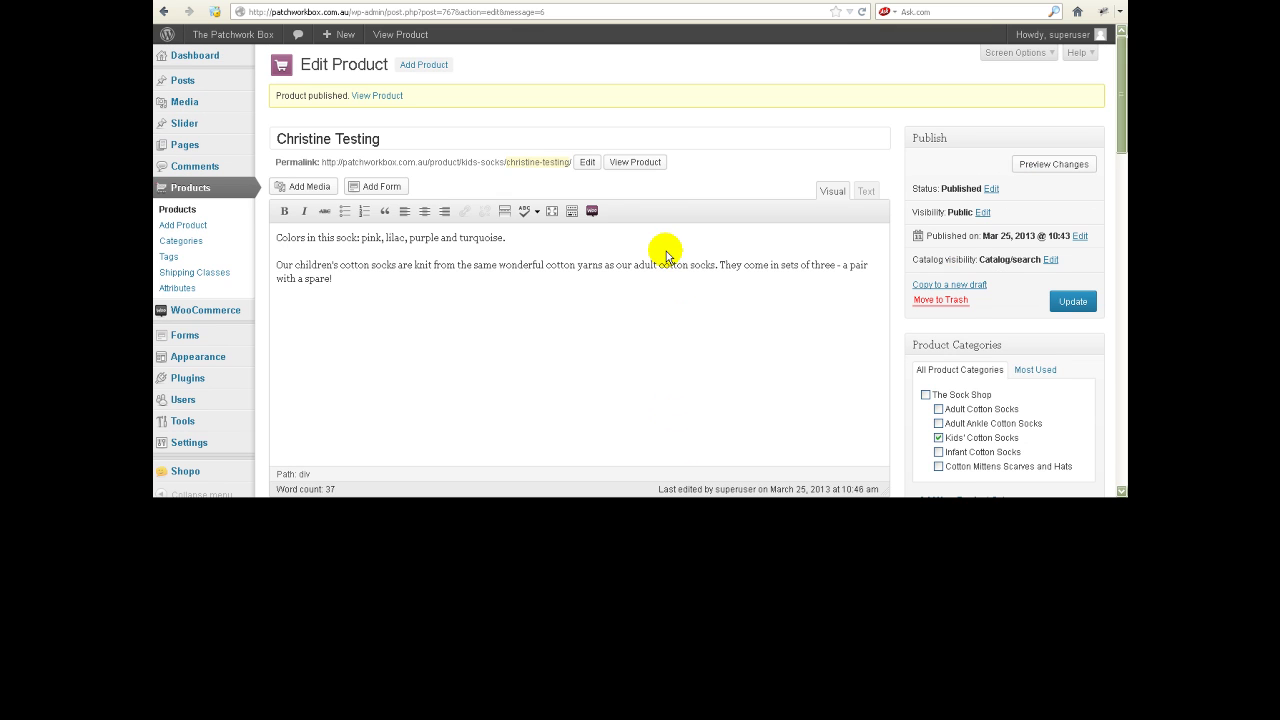
scroll(651, 254, down, 5)
scroll(651, 257, up, 5)
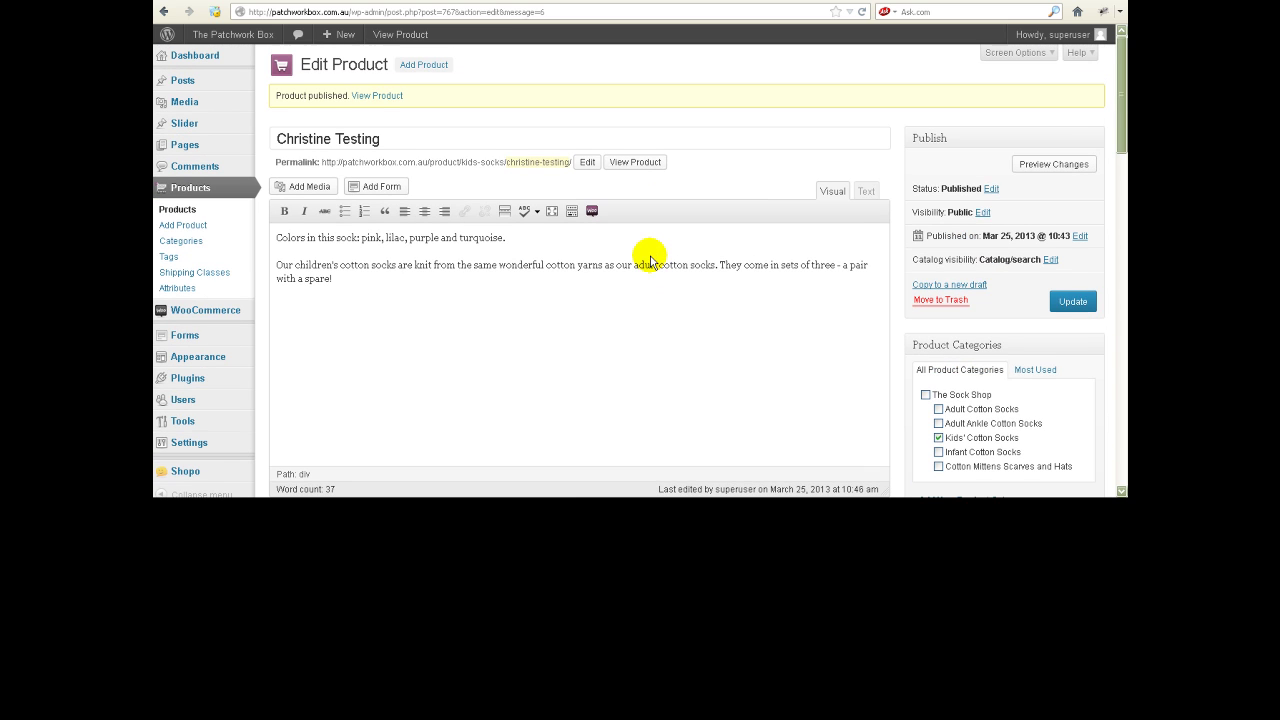
Step: Open the Size attribute's terms, examine their order, and compare it with the size options on the store's product page
click(174, 287)
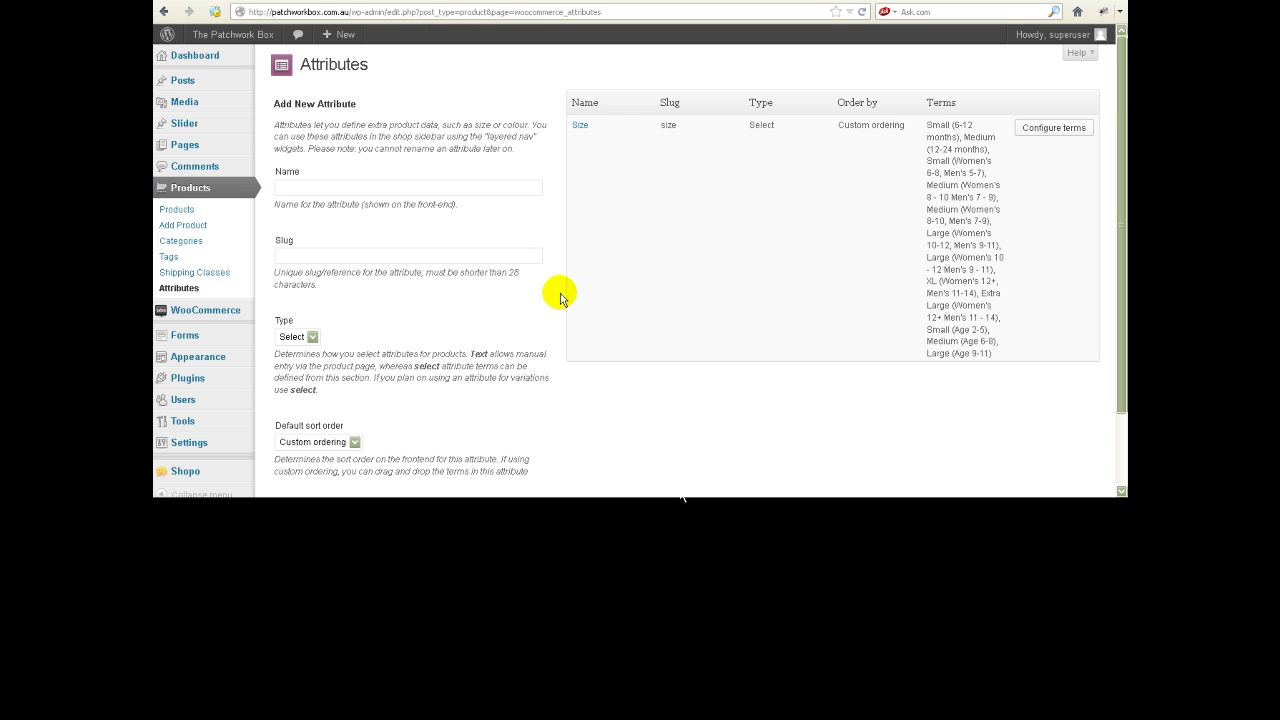
click(1041, 127)
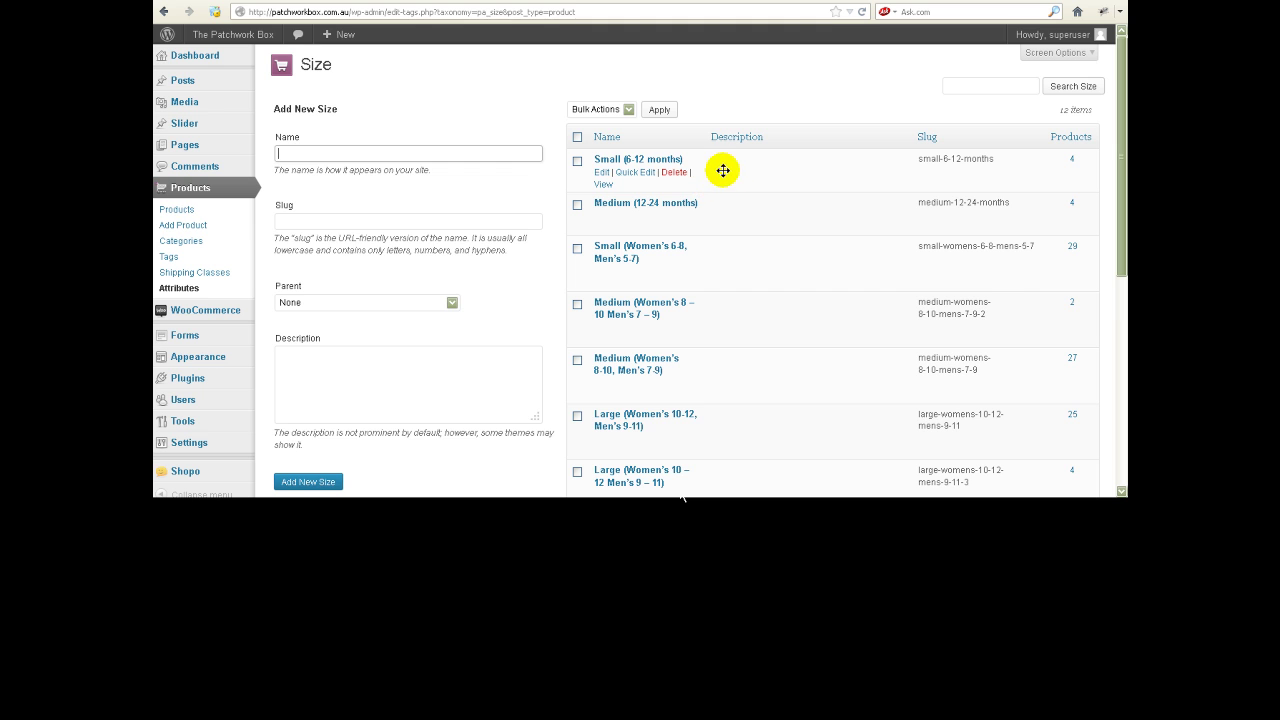
scroll(743, 203, down, 2)
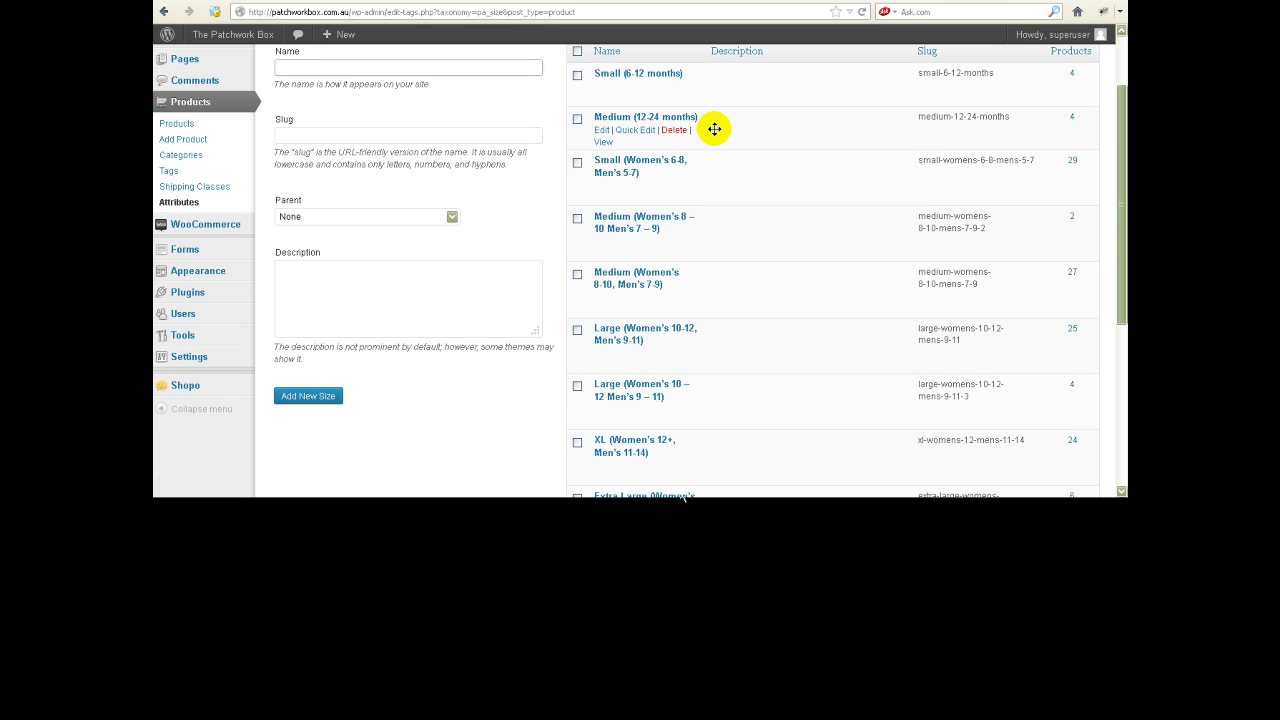
scroll(713, 127, down, 4)
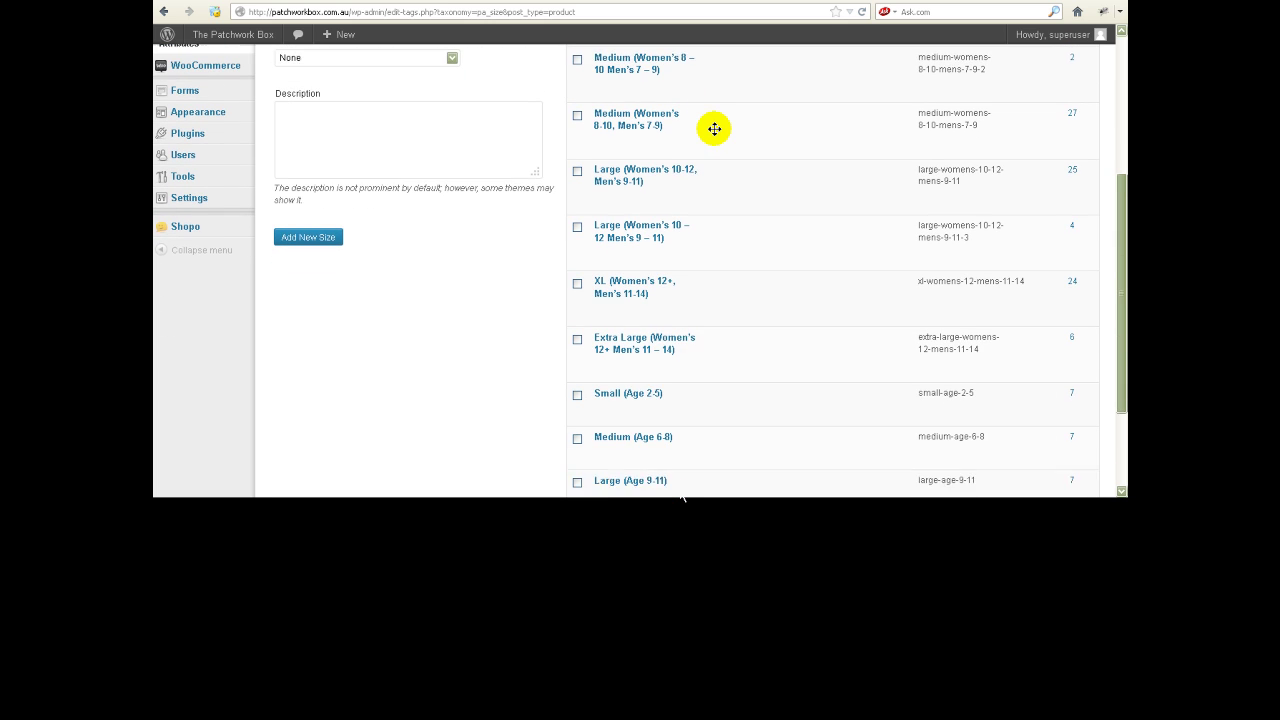
scroll(750, 268, down, 3)
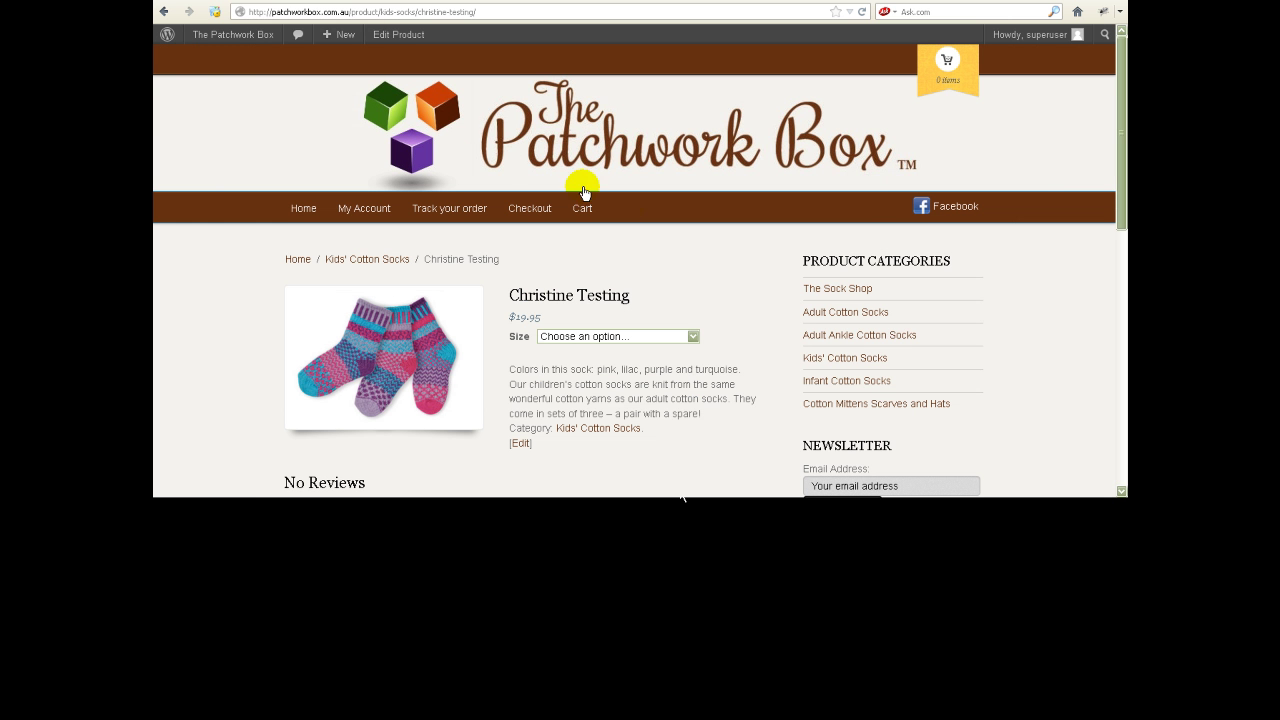
click(693, 337)
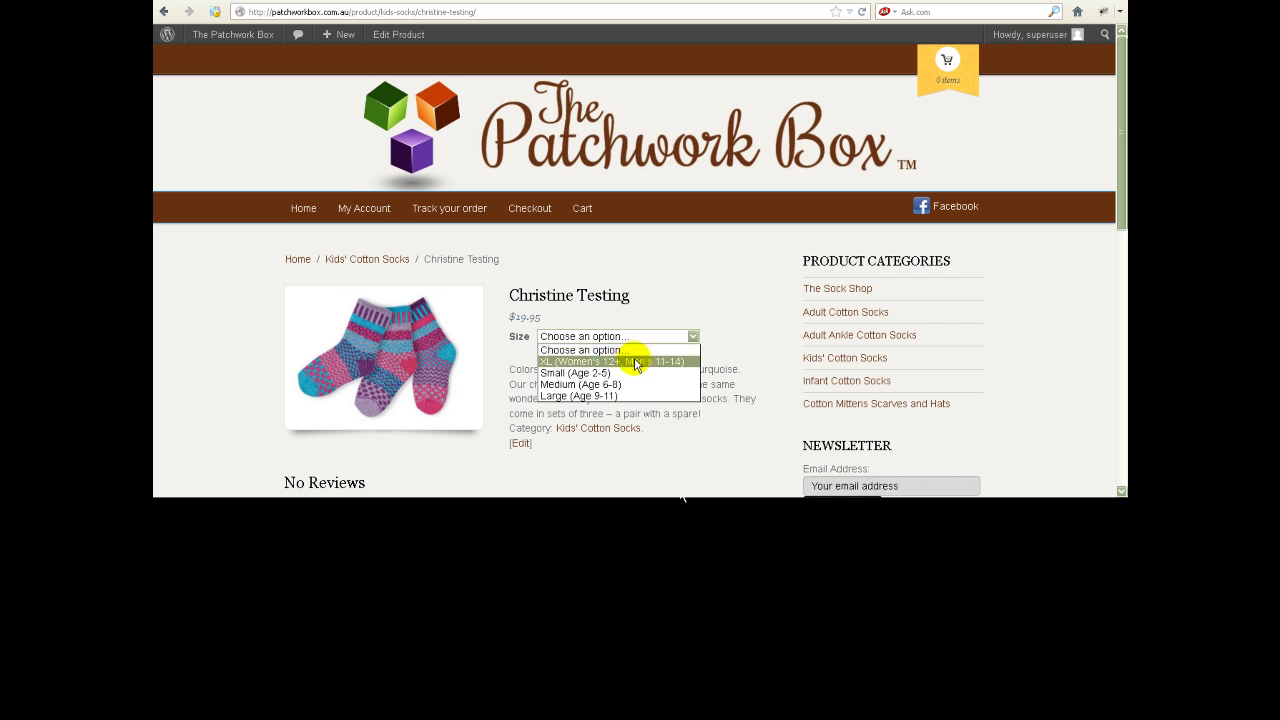